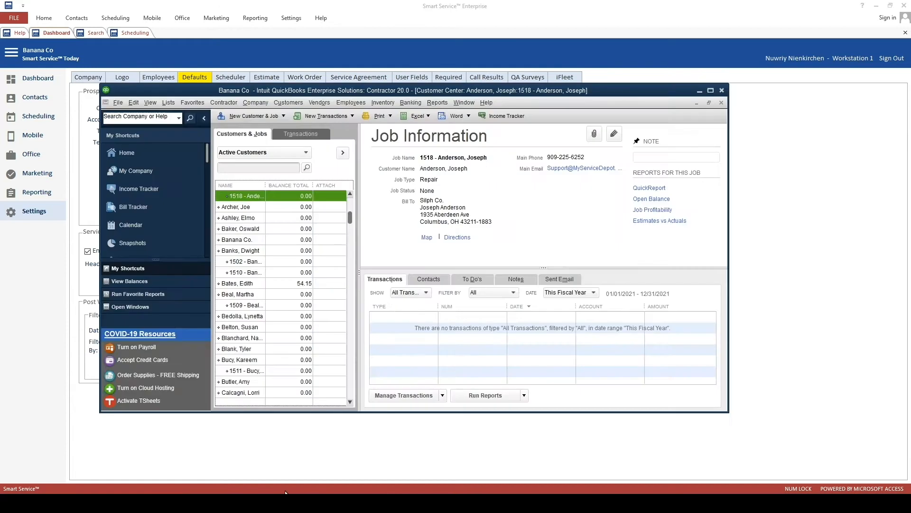
# Review the residential customer with two jobs in the QuickBooks Customer Center, including both job records, and return to Smart Service.
pyautogui.click(243, 251)
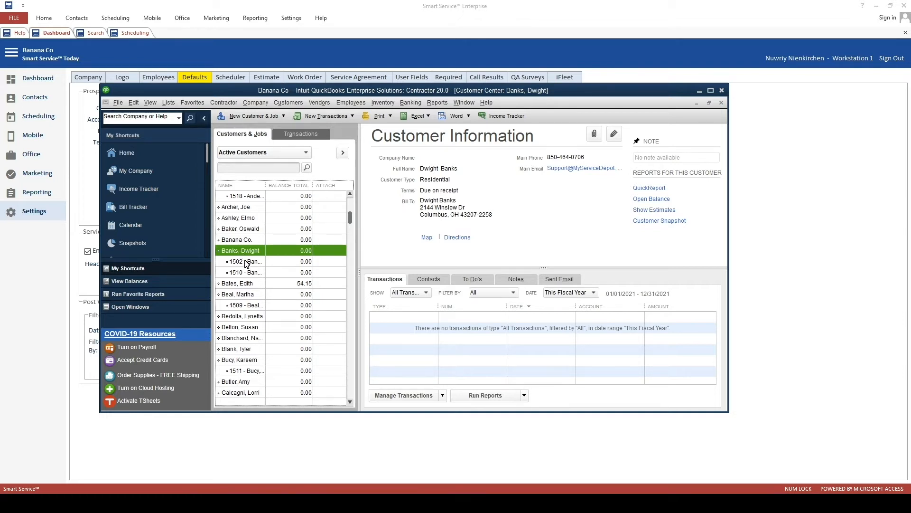
pyautogui.click(245, 261)
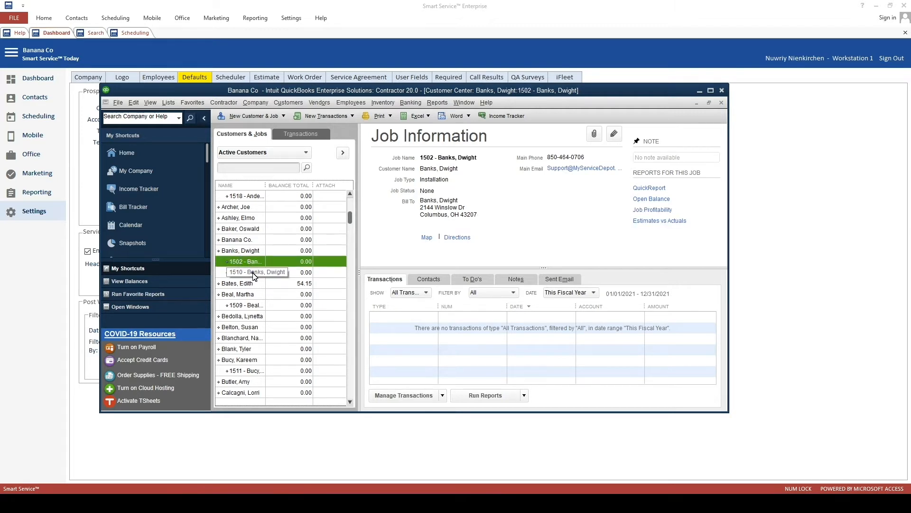
pyautogui.click(253, 274)
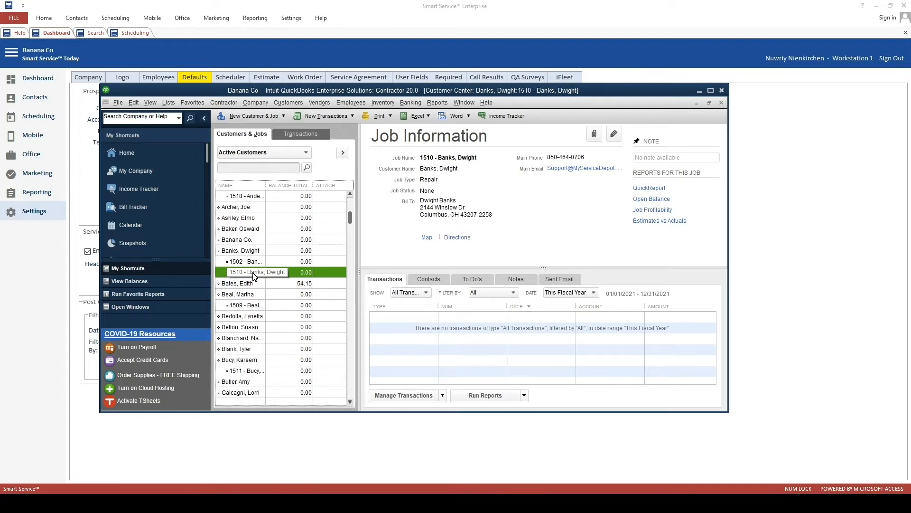
pyautogui.click(699, 91)
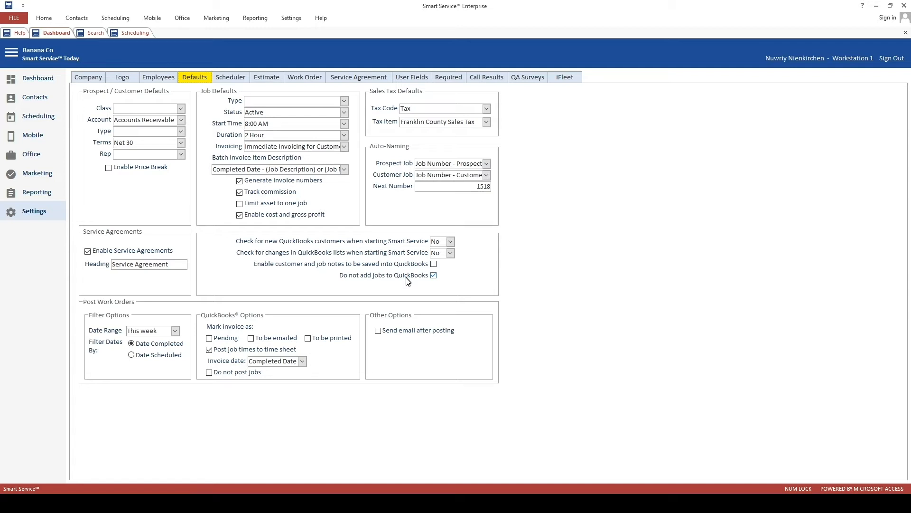
# Start a new job on the February 25, 2021 schedule in the second column's 11:30 AM to 1:30 PM slot.
pyautogui.click(133, 109)
pyautogui.click(136, 33)
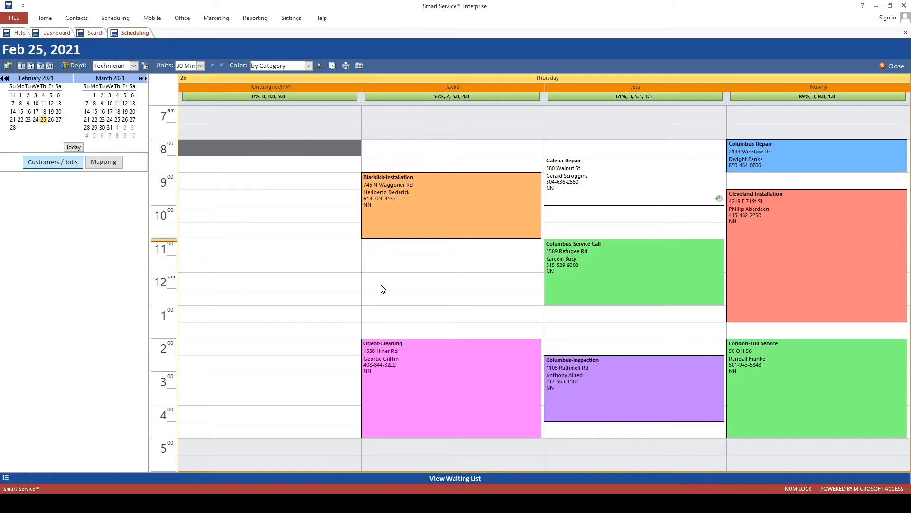
pyautogui.moveTo(418, 266); pyautogui.dragTo(414, 311)
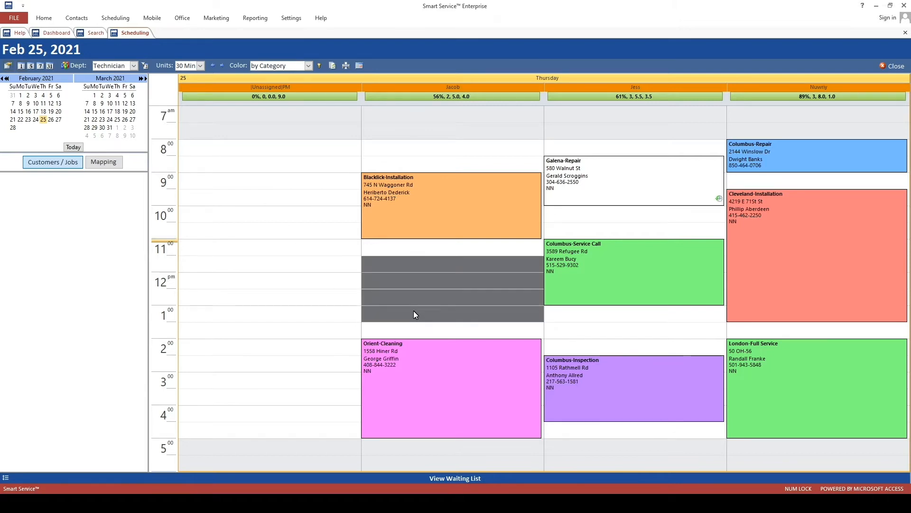
pyautogui.rightClick(413, 311)
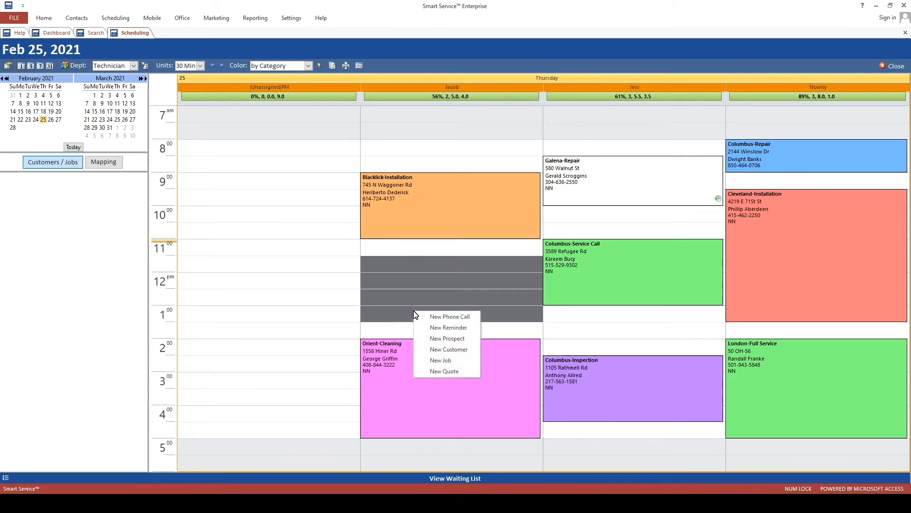
pyautogui.click(432, 360)
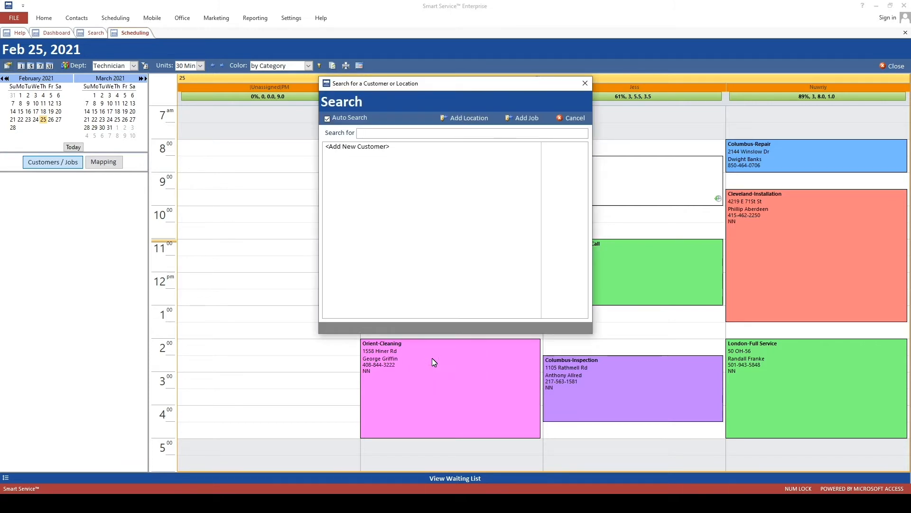
# Find the existing customer by first name and add a Repair job for them.
pyautogui.write('geral')
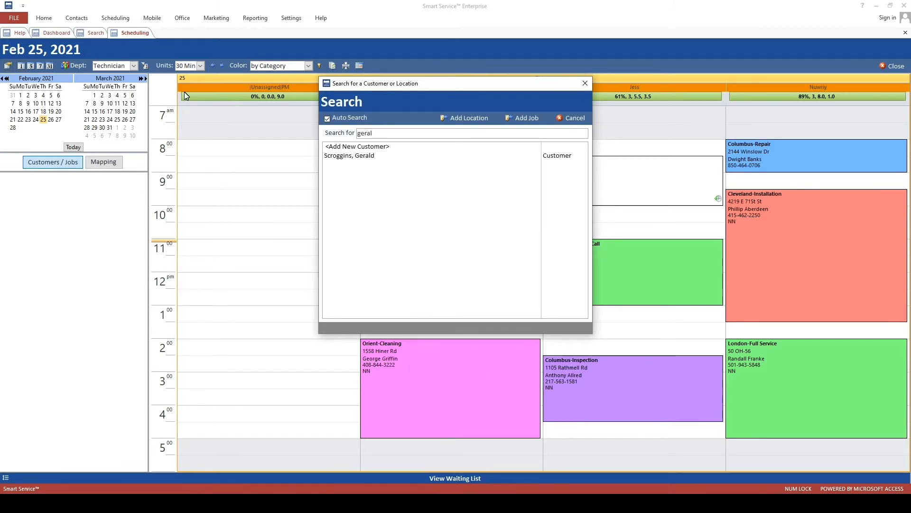
pyautogui.click(333, 156)
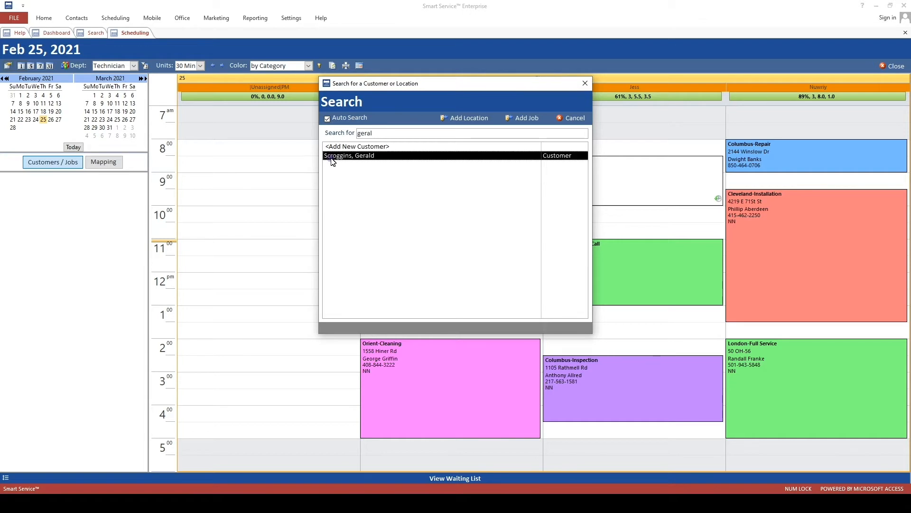
pyautogui.click(518, 118)
pyautogui.click(518, 166)
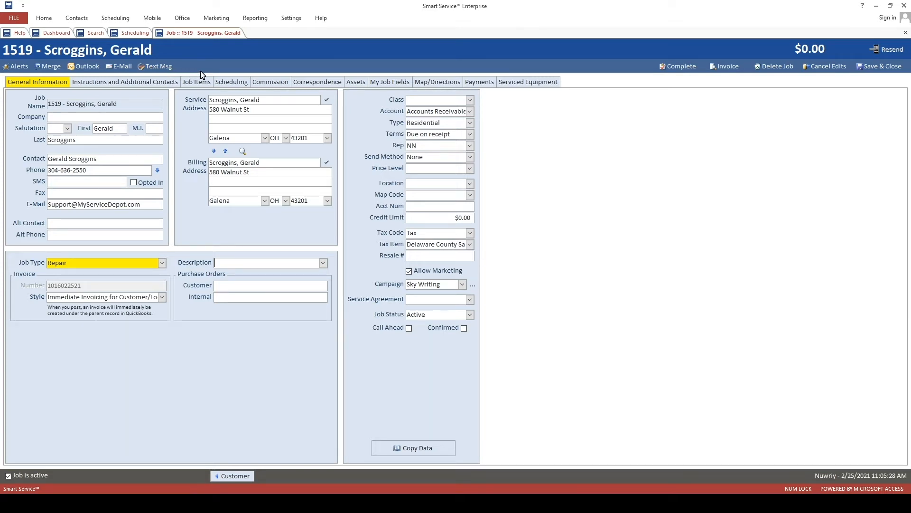
# Switch to QuickBooks to check the customer's record for jobs and transactions, and return to Smart Service.
pyautogui.click(313, 503)
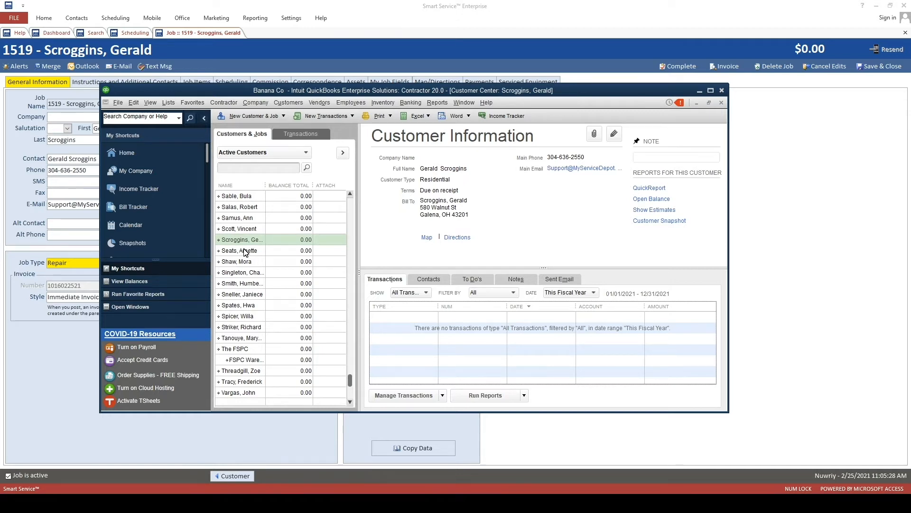
pyautogui.click(700, 91)
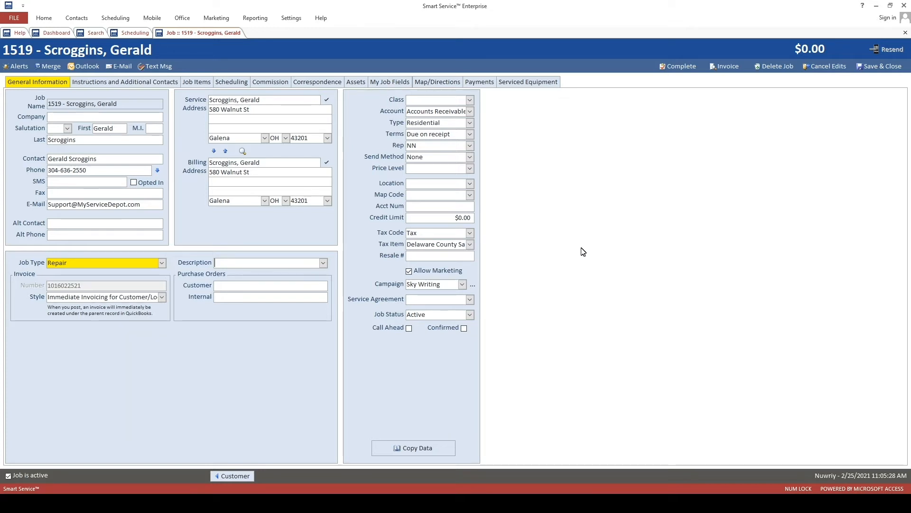
# Find the Labor (hourly) service in the item list and add it to the job's items.
pyautogui.click(200, 87)
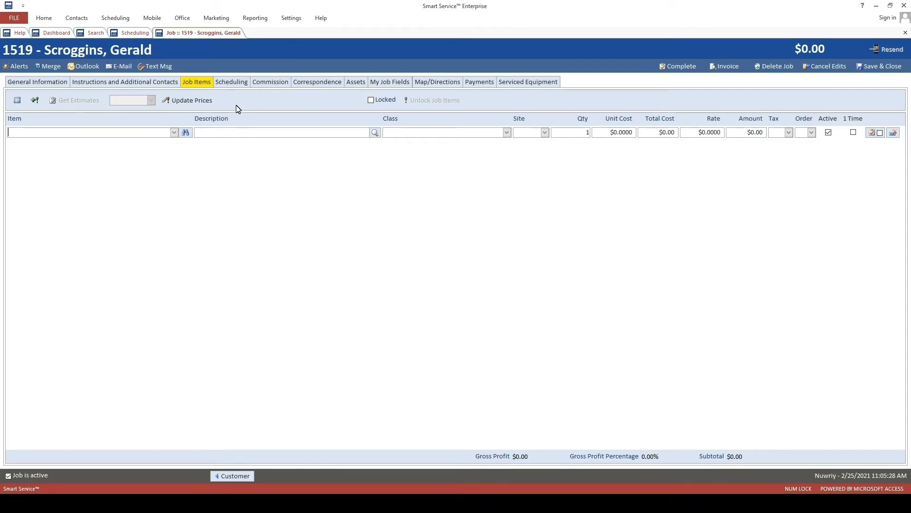
pyautogui.click(187, 132)
pyautogui.write('labor')
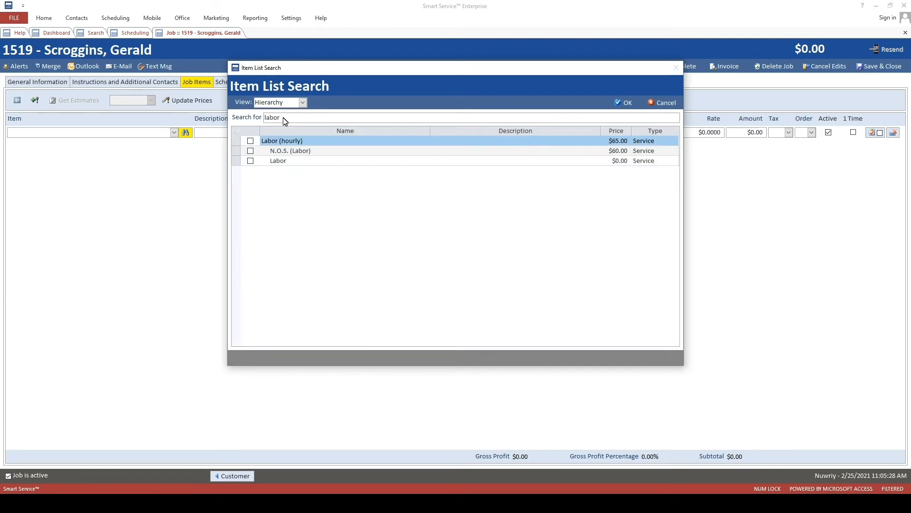
pyautogui.click(250, 141)
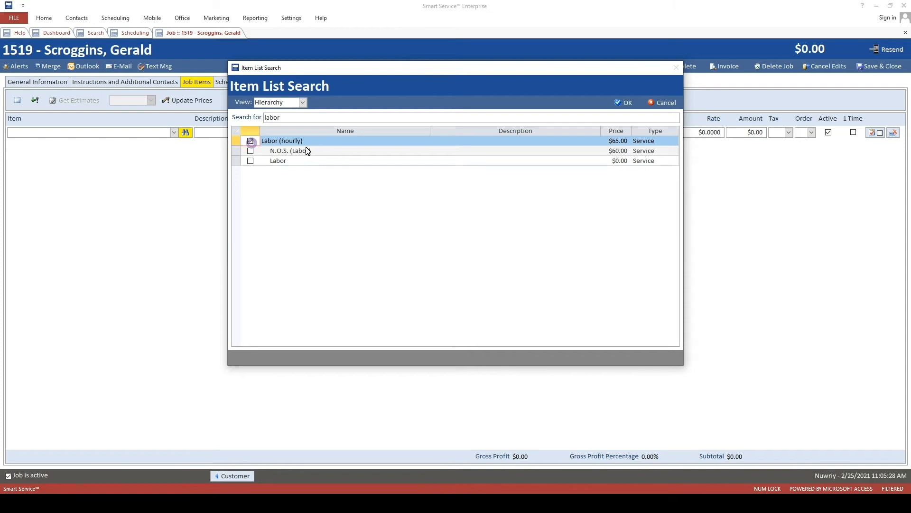
pyautogui.click(623, 102)
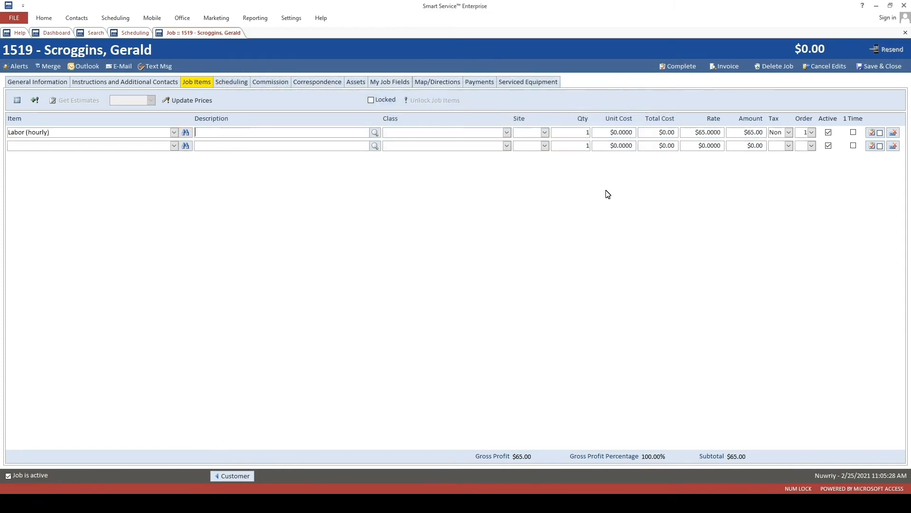
pyautogui.click(707, 136)
# Add and save a $65.00 payment on the job with method Cash and payment type Other.
pyautogui.click(484, 84)
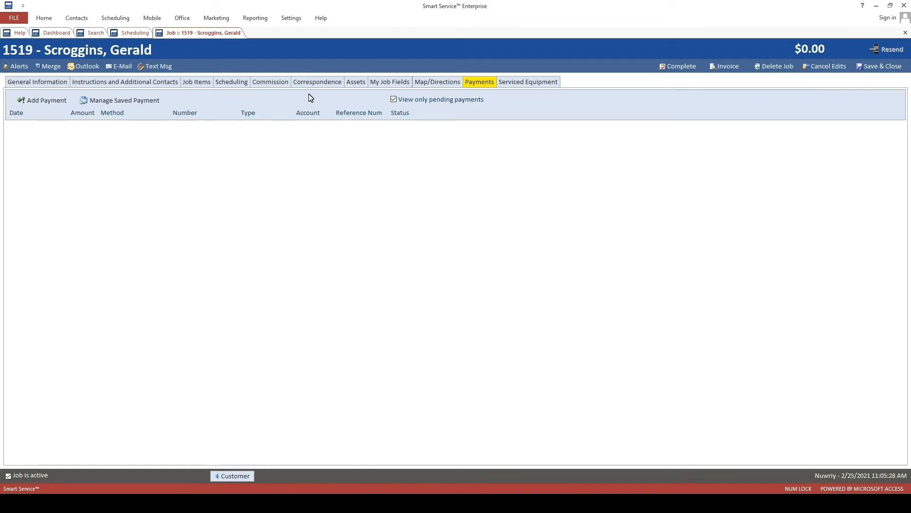
pyautogui.click(48, 100)
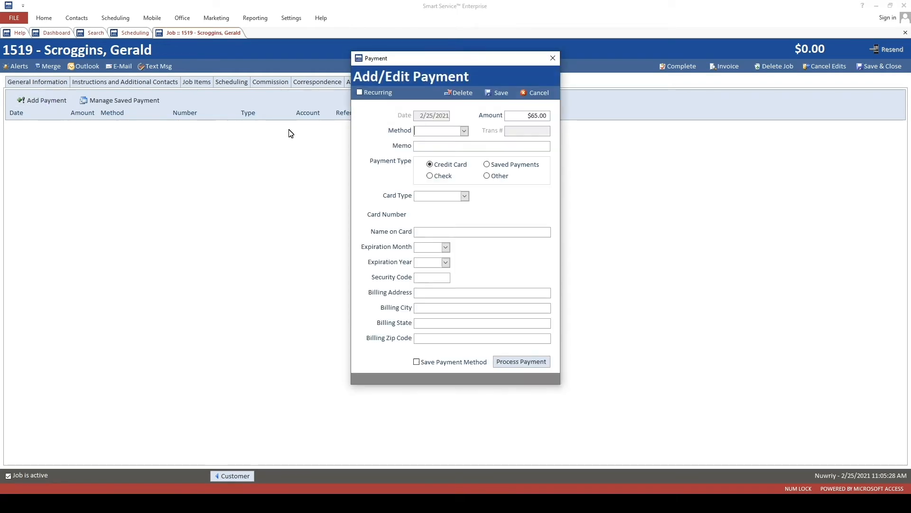
pyautogui.click(464, 131)
pyautogui.click(423, 150)
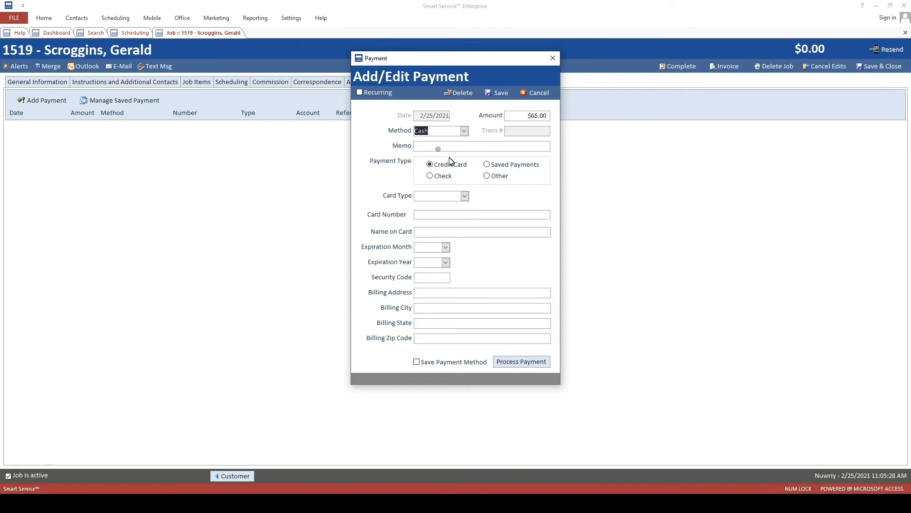
pyautogui.click(501, 181)
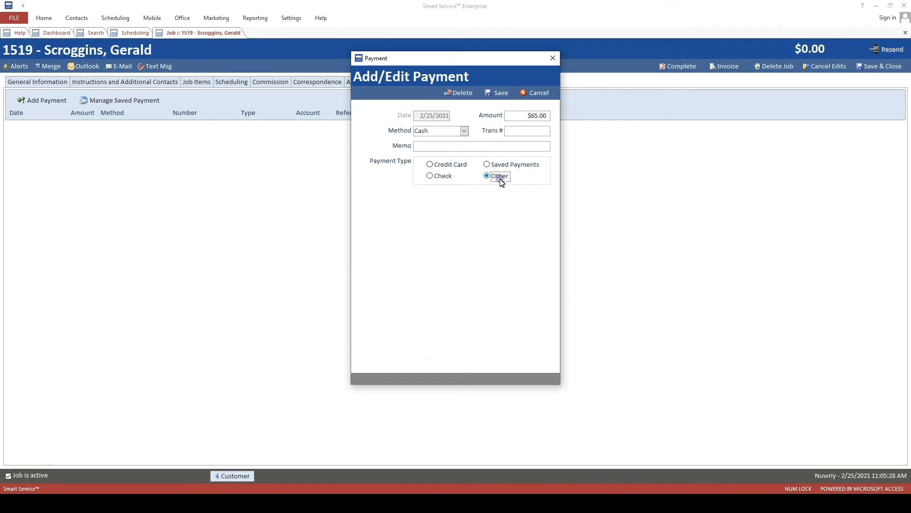
pyautogui.click(499, 94)
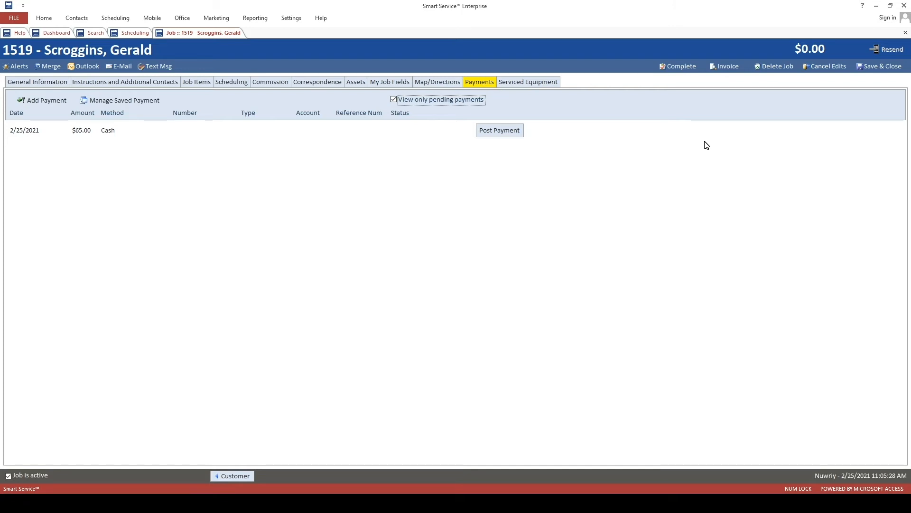
# Complete the job and post its invoice to QuickBooks with the invoice date set to Scheduled Date.
pyautogui.click(681, 66)
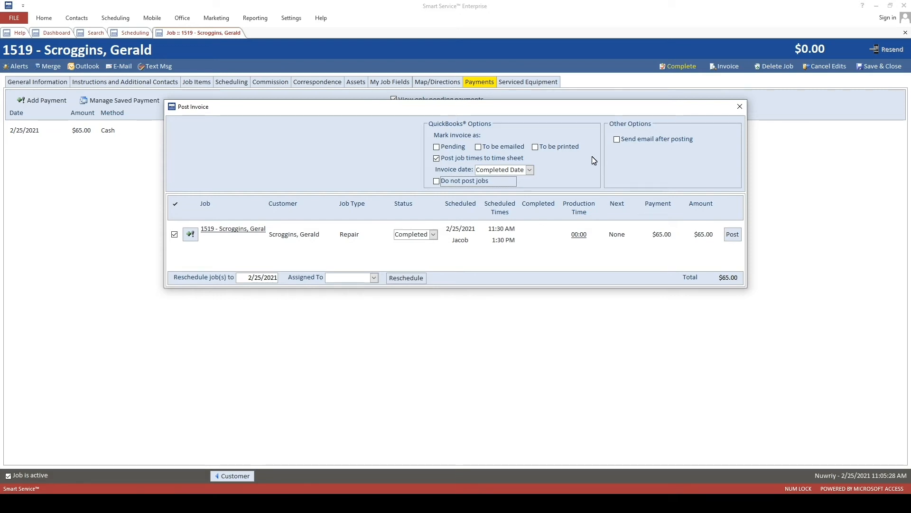
pyautogui.click(530, 172)
pyautogui.click(517, 189)
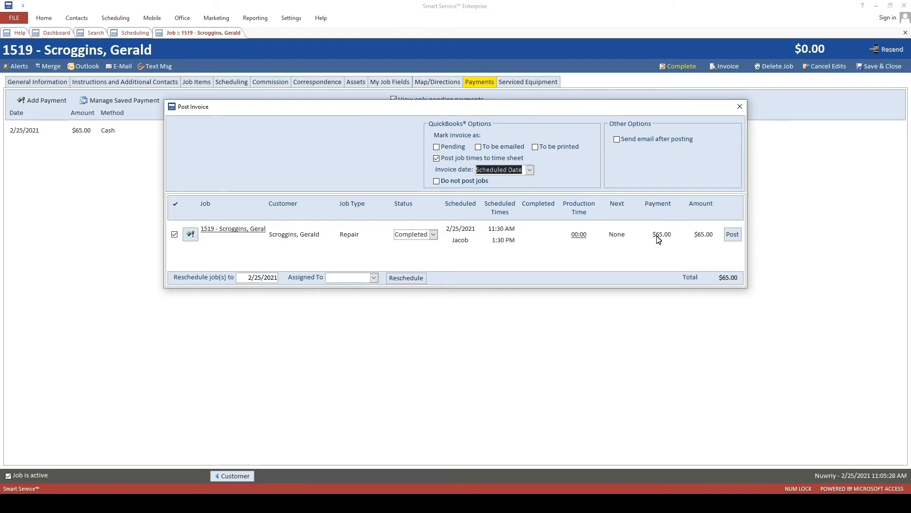
pyautogui.click(738, 234)
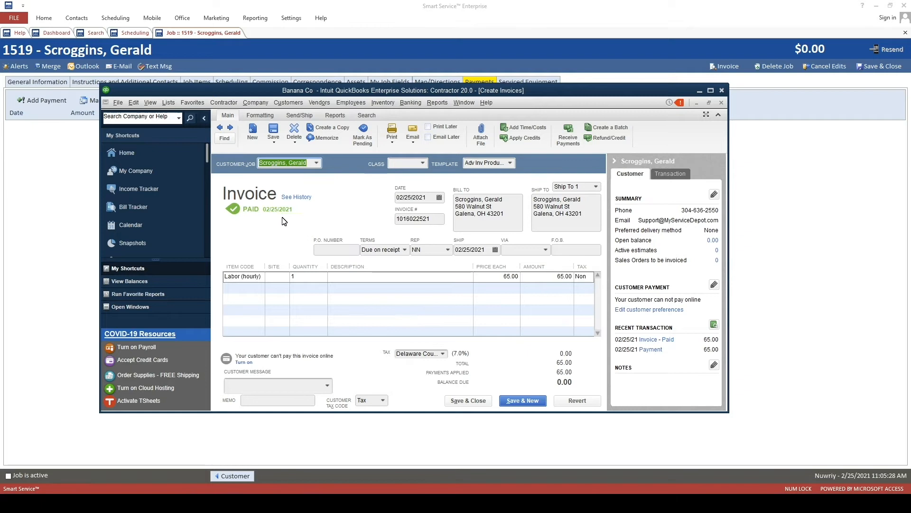
# Save and close the posted invoice in QuickBooks and return to the job in Smart Service.
pyautogui.click(468, 400)
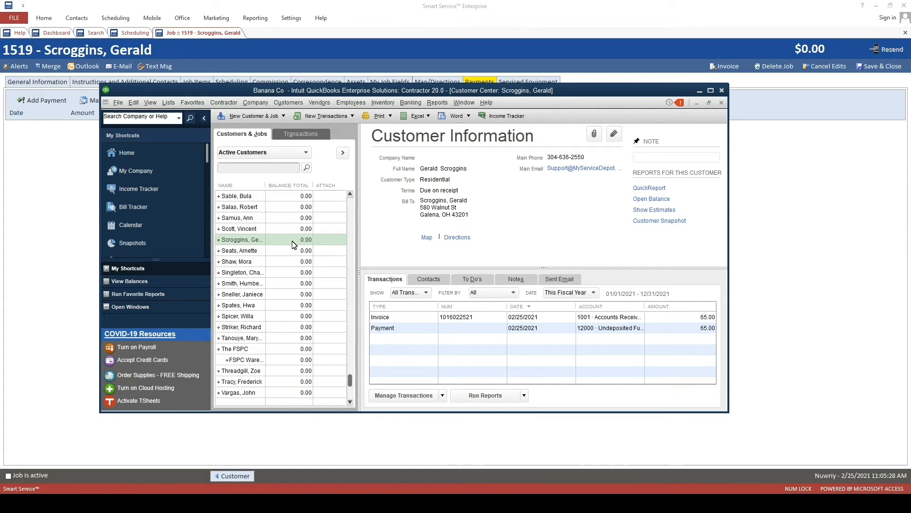
pyautogui.click(701, 91)
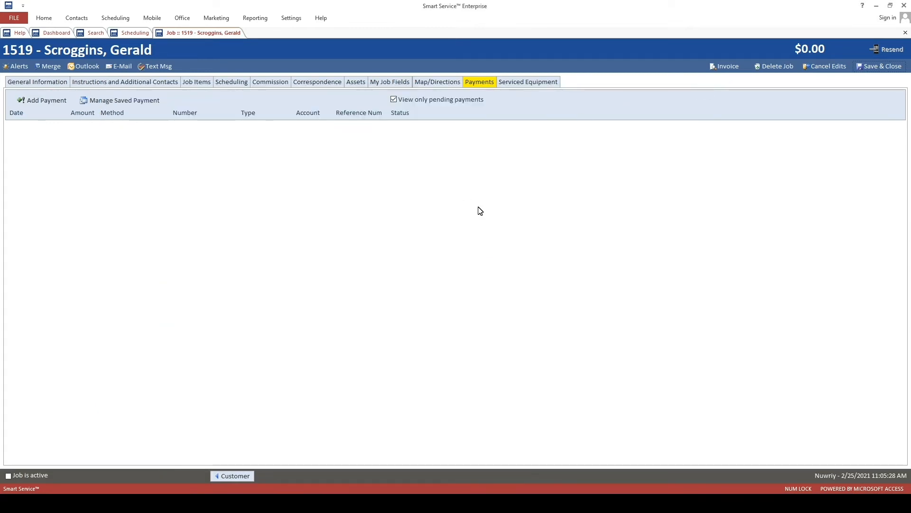
# Review the job's invoice style options in its general information and the customer's invoice and payment transactions in QuickBooks.
pyautogui.click(40, 82)
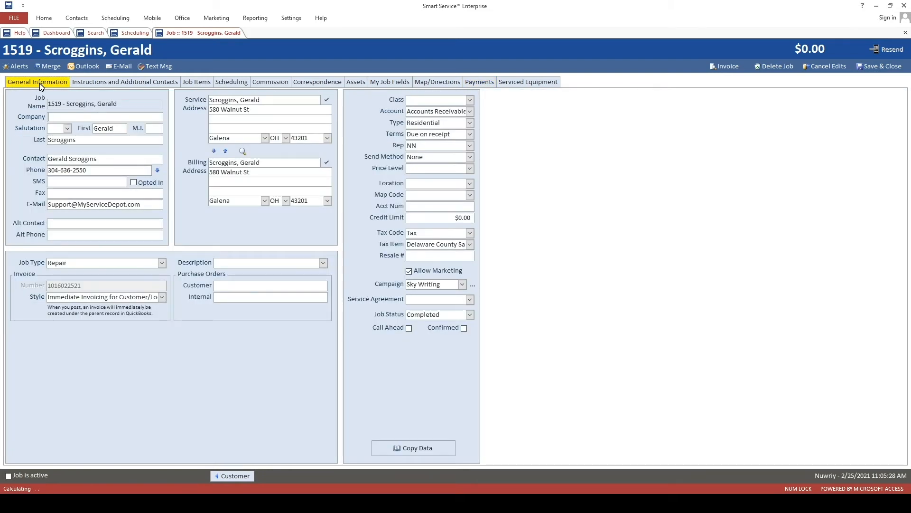
pyautogui.click(161, 297)
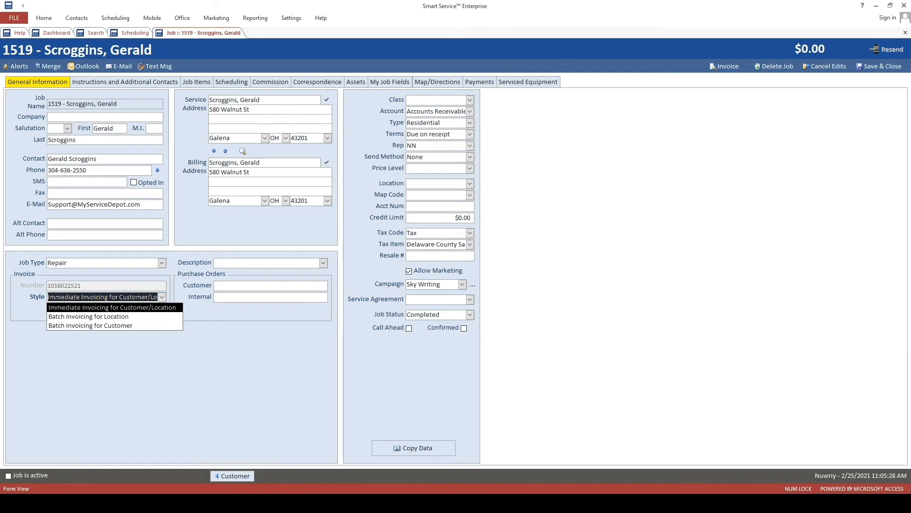
pyautogui.moveTo(290, 503)
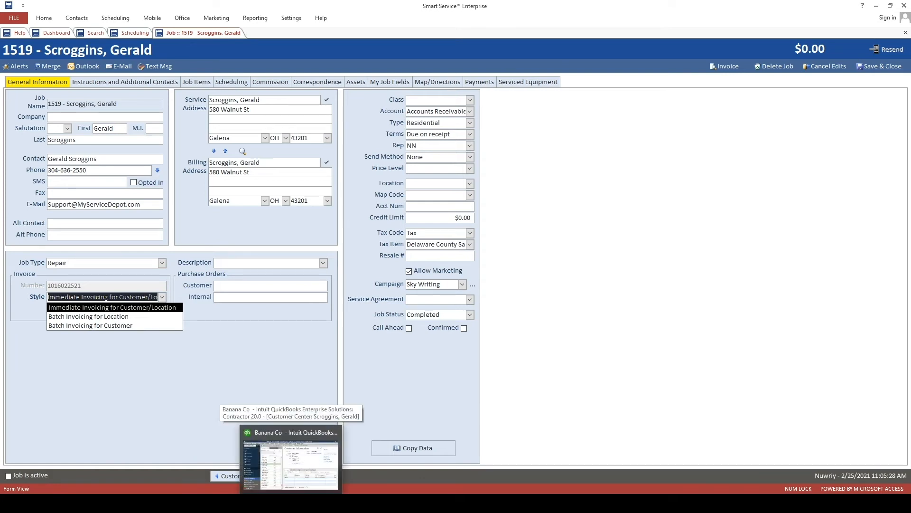
pyautogui.click(290, 463)
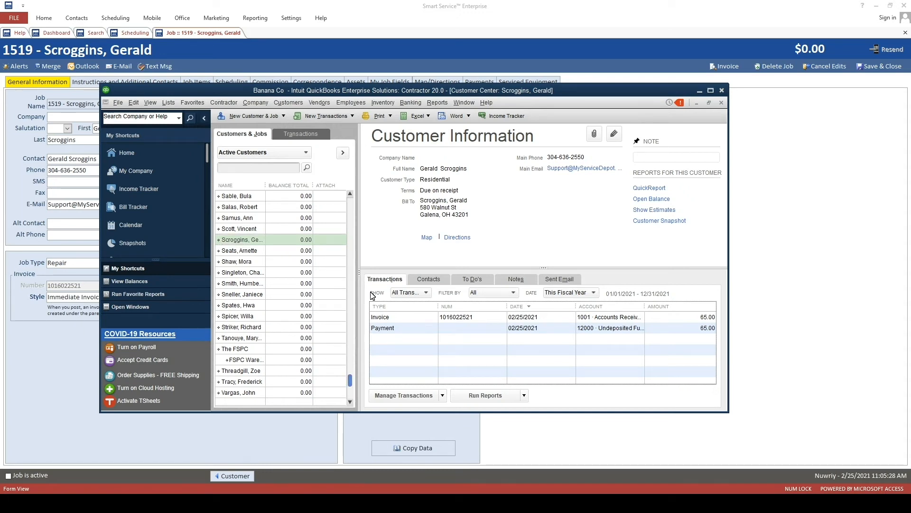
pyautogui.click(391, 319)
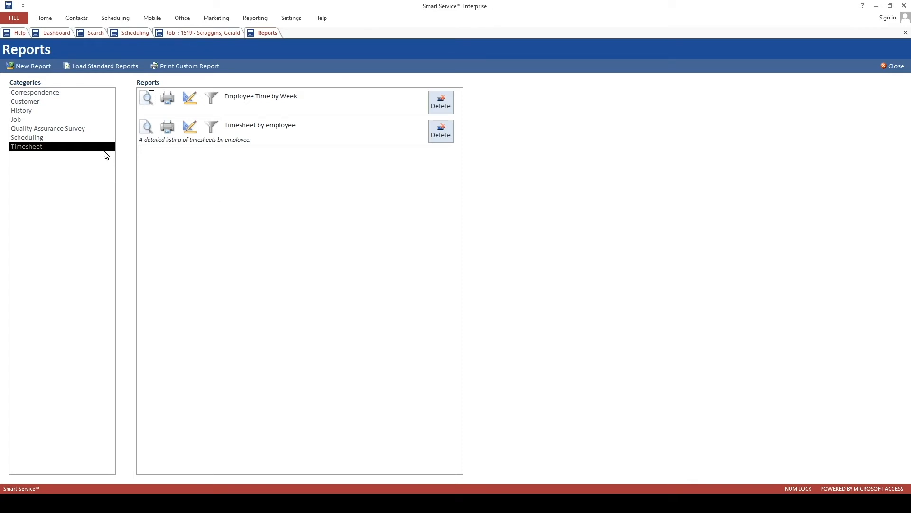
# Review the Timesheet hh:mm and Timesheet Minutes field choices in the Employee Time by Week report's customization, then save and close it.
pyautogui.click(189, 100)
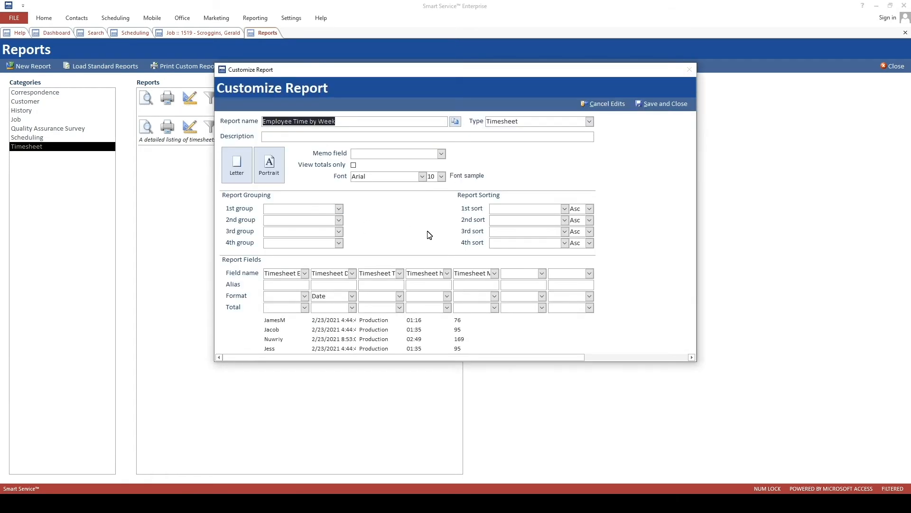
pyautogui.click(447, 273)
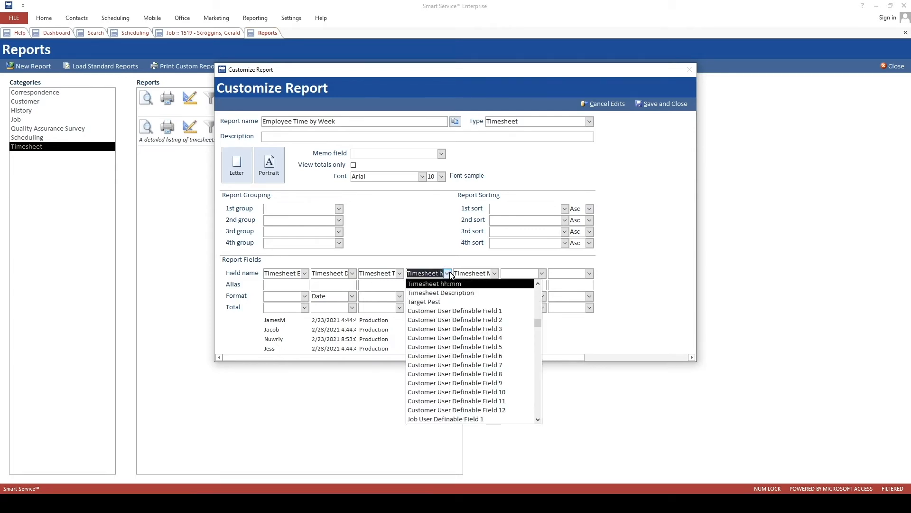
pyautogui.click(449, 273)
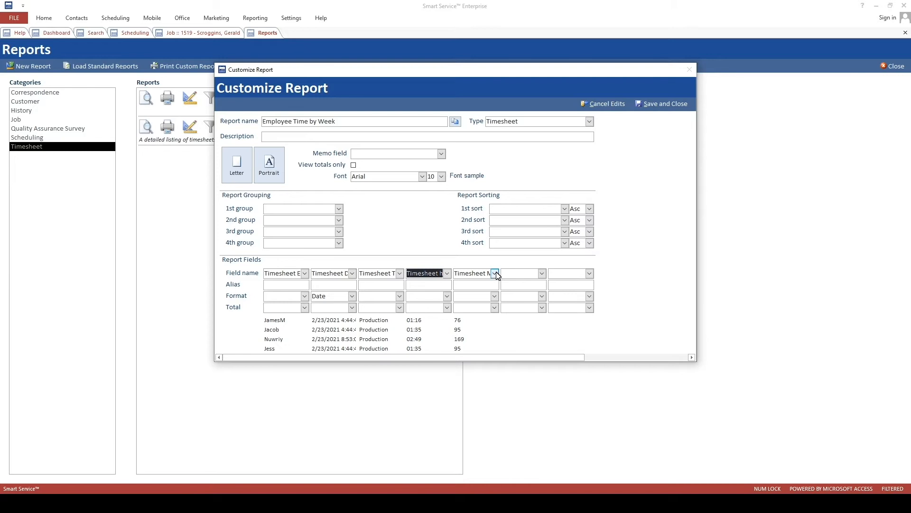
pyautogui.click(495, 273)
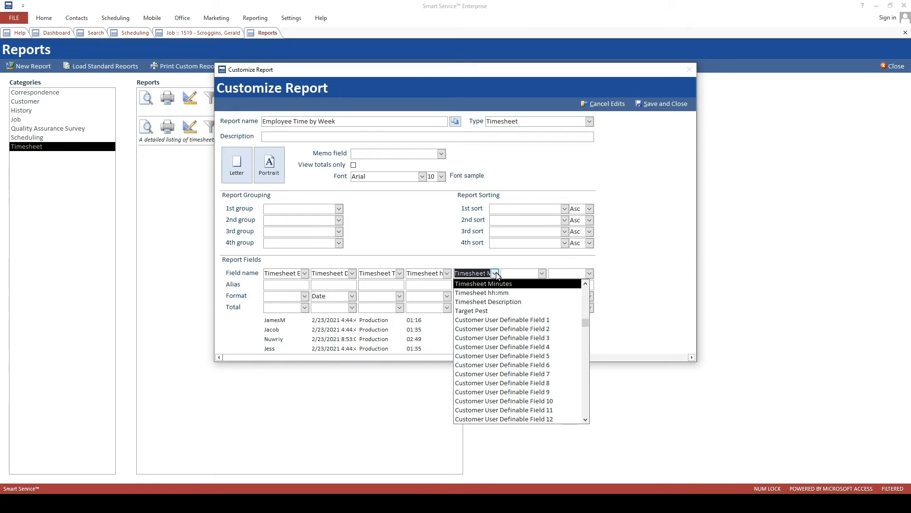
pyautogui.click(495, 274)
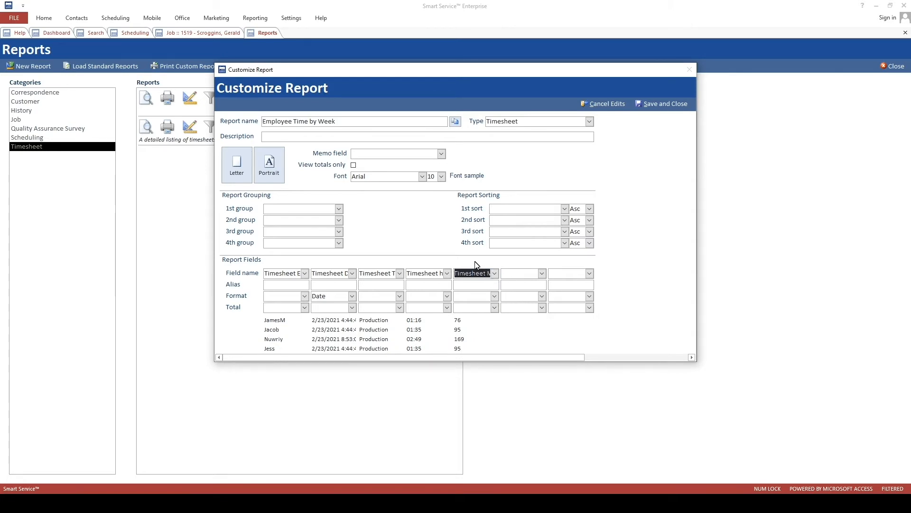
pyautogui.click(447, 274)
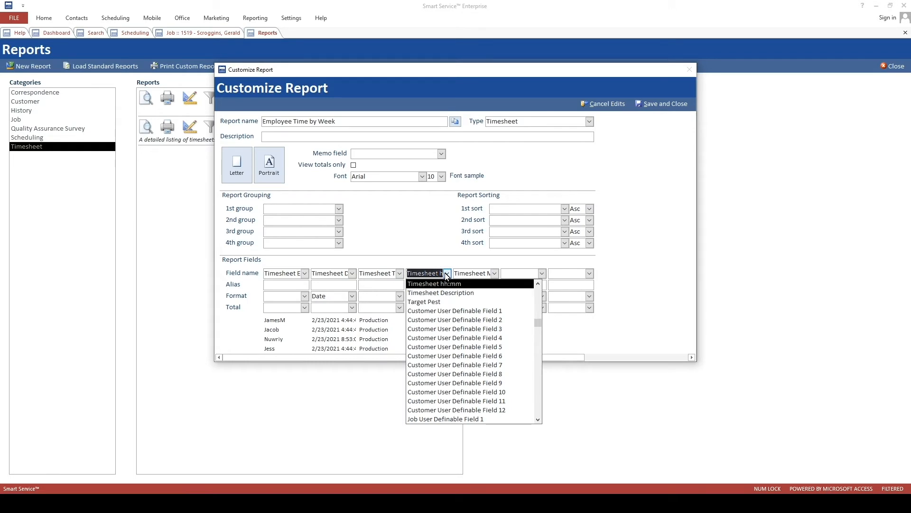
pyautogui.click(448, 275)
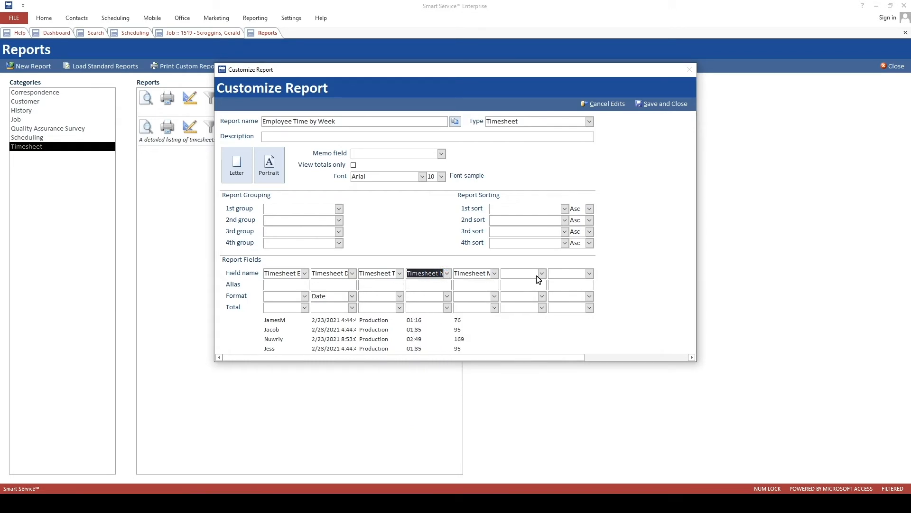
pyautogui.click(668, 104)
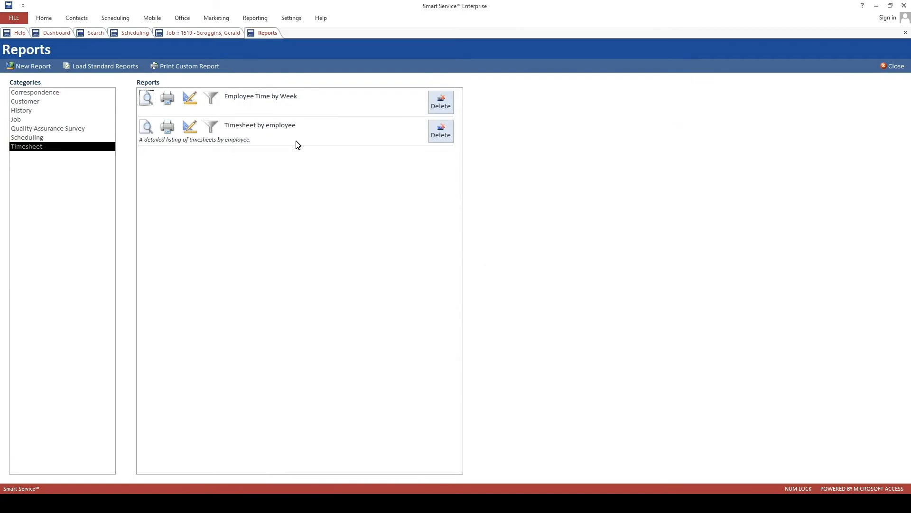
# Preview the Employee Time by Week report, examine the listed time entries up close, and close the preview.
pyautogui.click(143, 103)
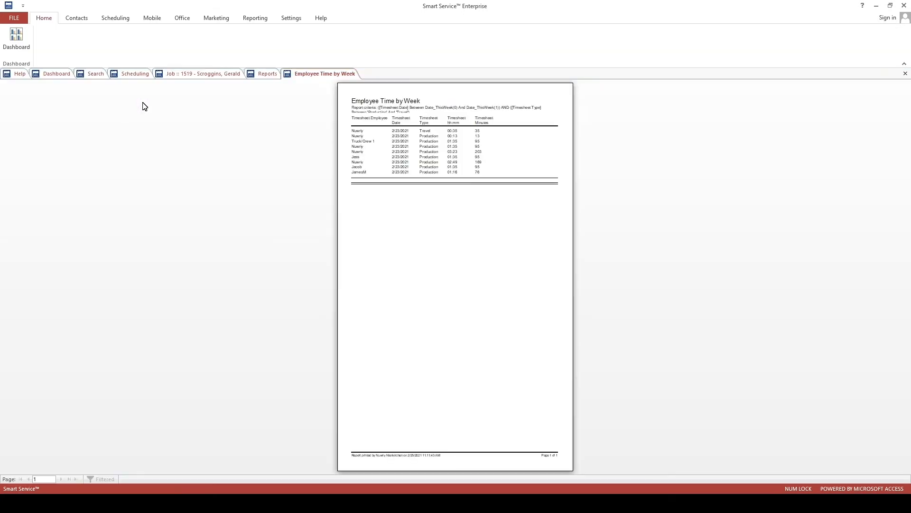
pyautogui.click(453, 156)
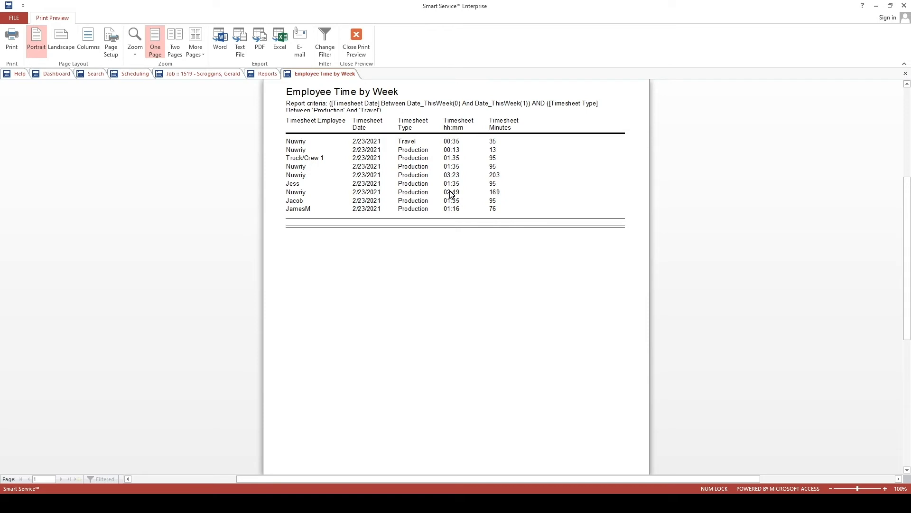
pyautogui.click(356, 41)
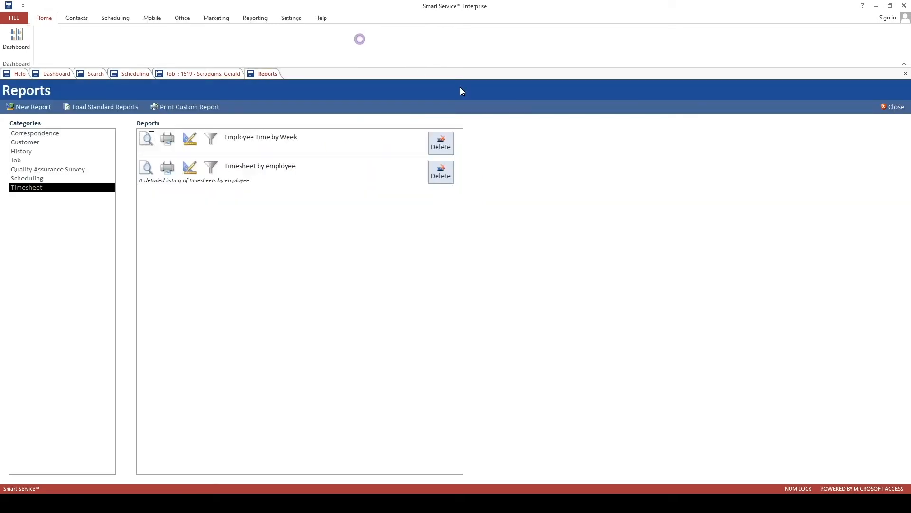
# Open the Truck/Crew 1 time entry for 2/23/2021 from the office's Post Timesheets list and duplicate it three times.
pyautogui.click(52, 73)
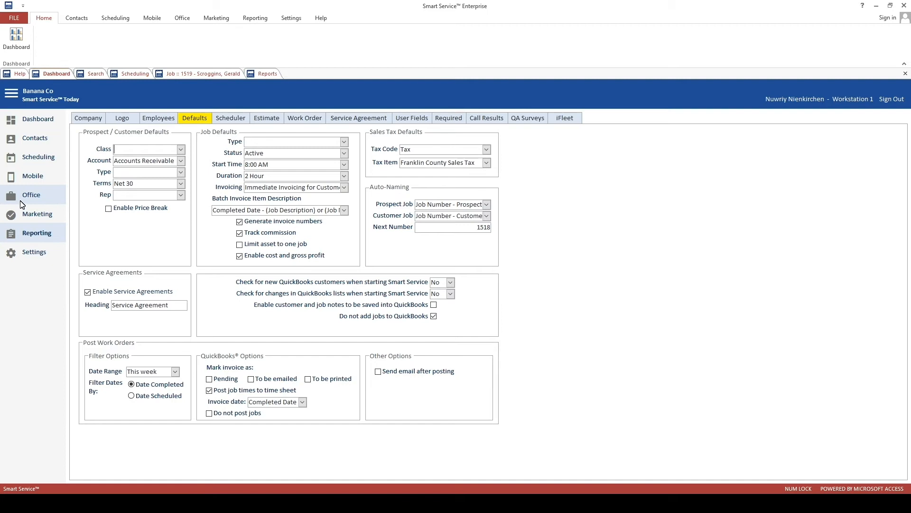
pyautogui.click(29, 194)
pyautogui.click(316, 426)
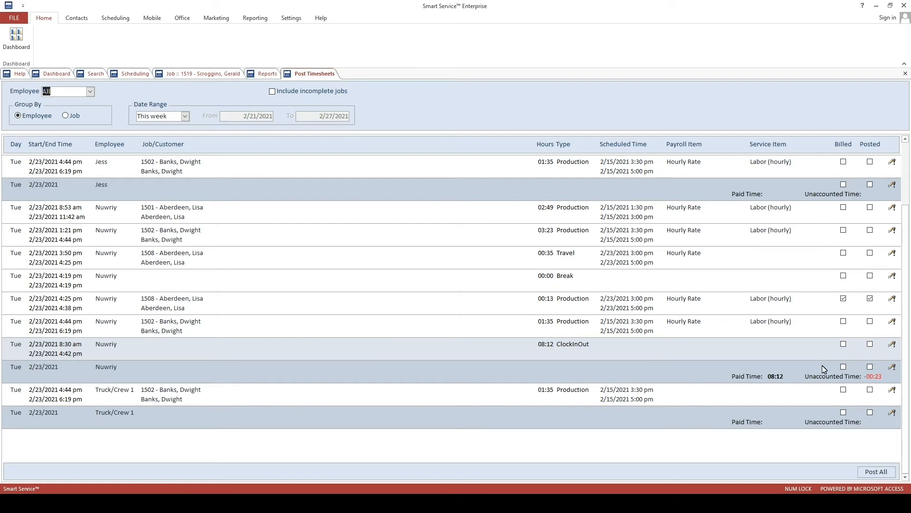
pyautogui.click(892, 392)
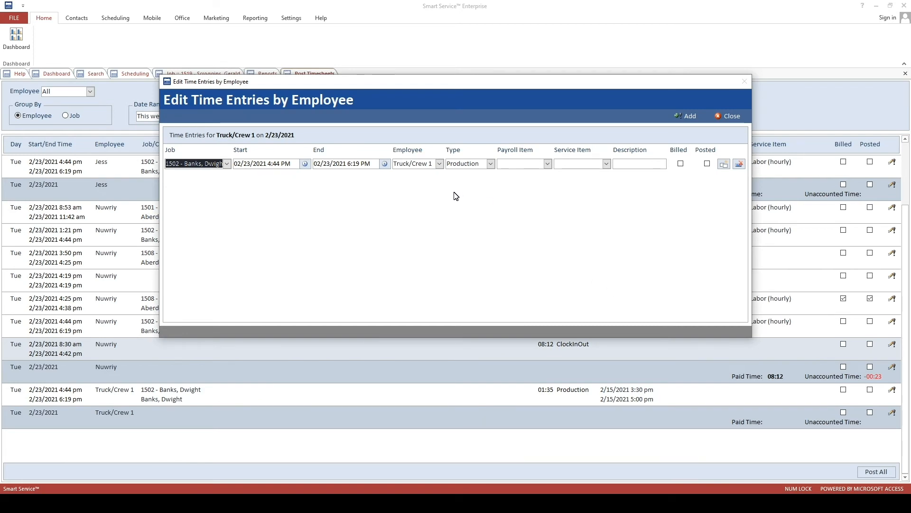
pyautogui.moveTo(400, 164); pyautogui.dragTo(428, 164)
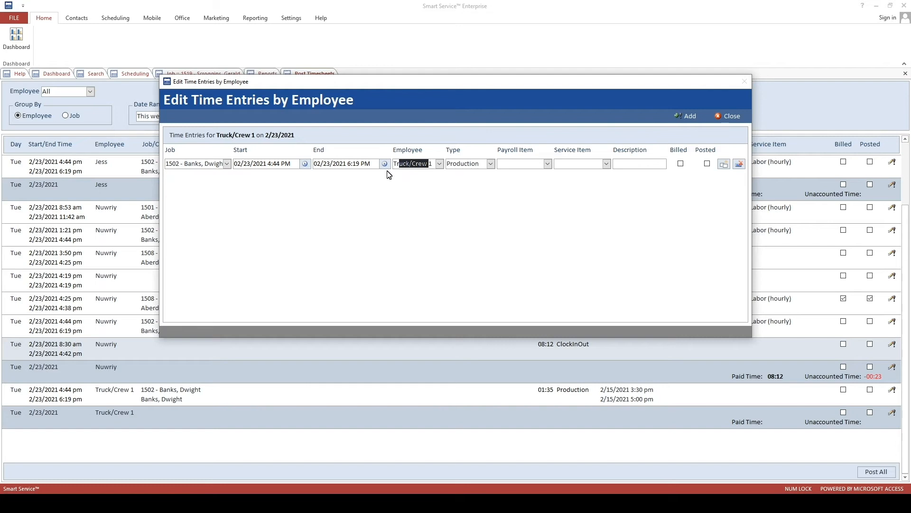
pyautogui.click(267, 164)
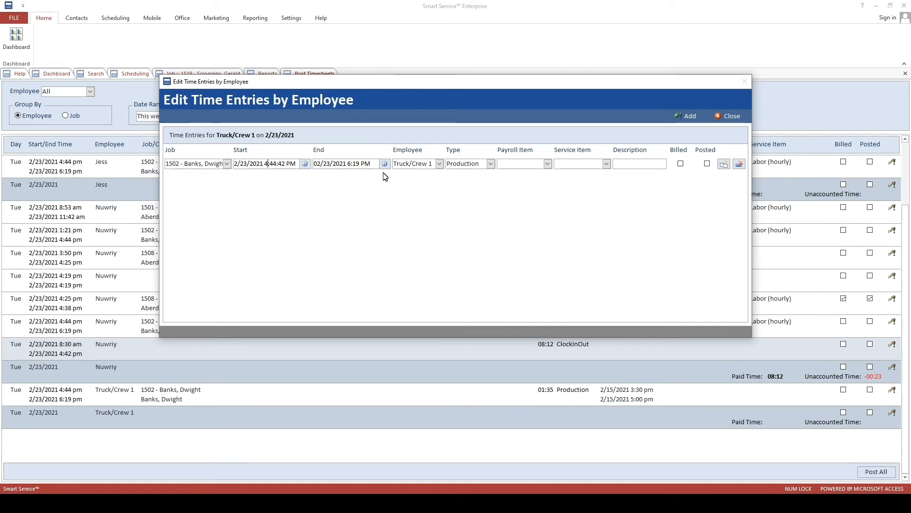
pyautogui.click(723, 165)
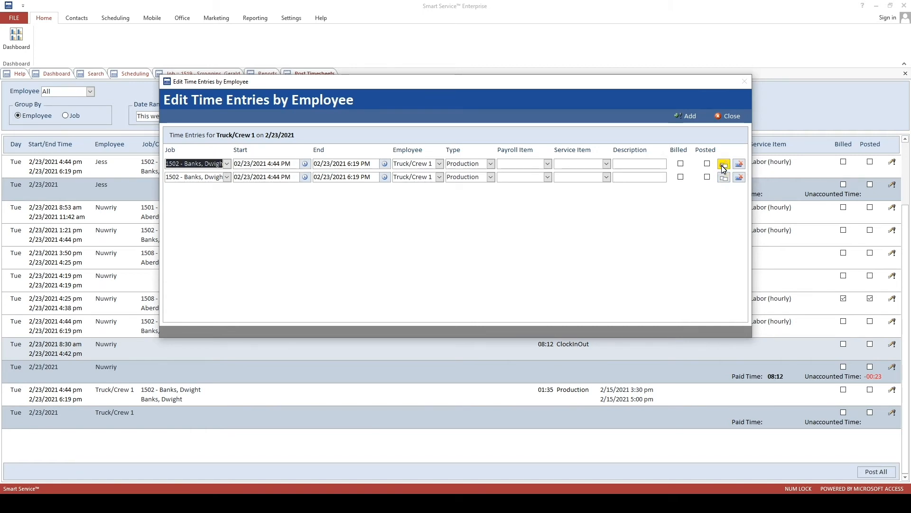
pyautogui.click(723, 166)
pyautogui.click(724, 167)
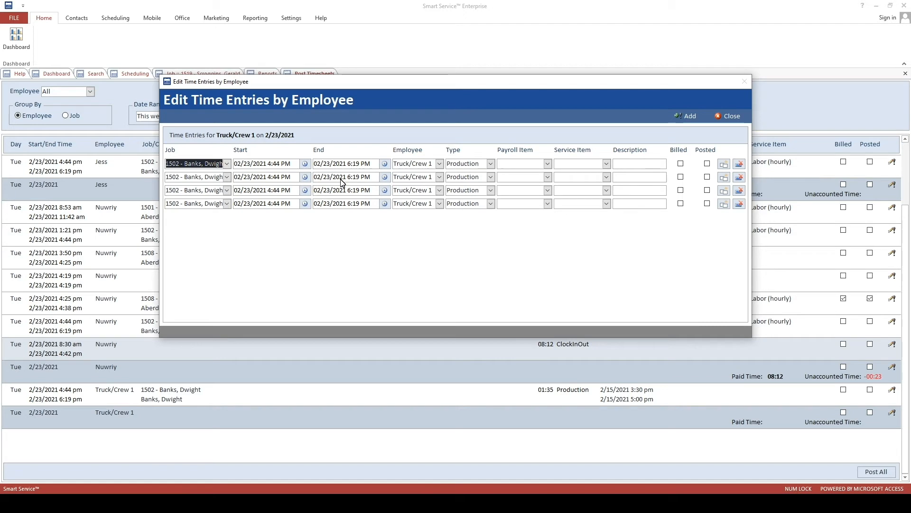
# Assign each of the three duplicated time entries to a different individual crew employee and close the time entry editor.
pyautogui.click(439, 177)
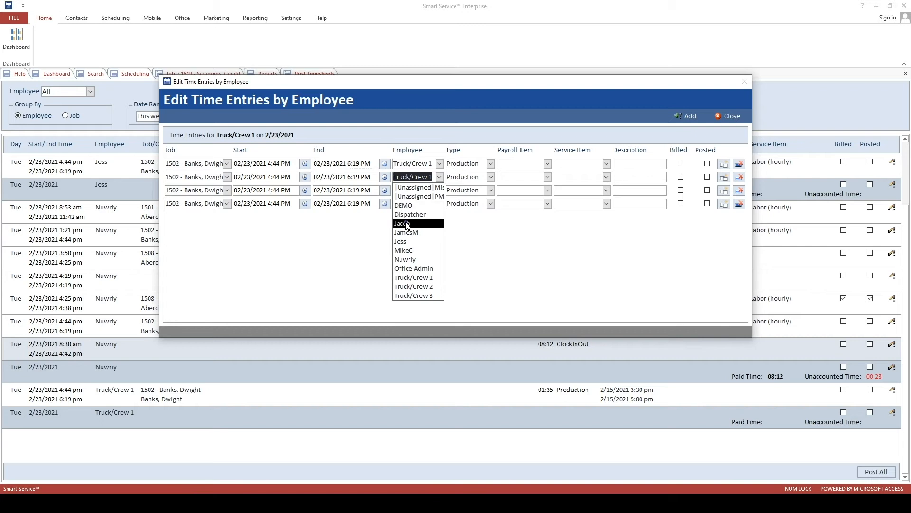
pyautogui.click(406, 224)
pyautogui.click(440, 190)
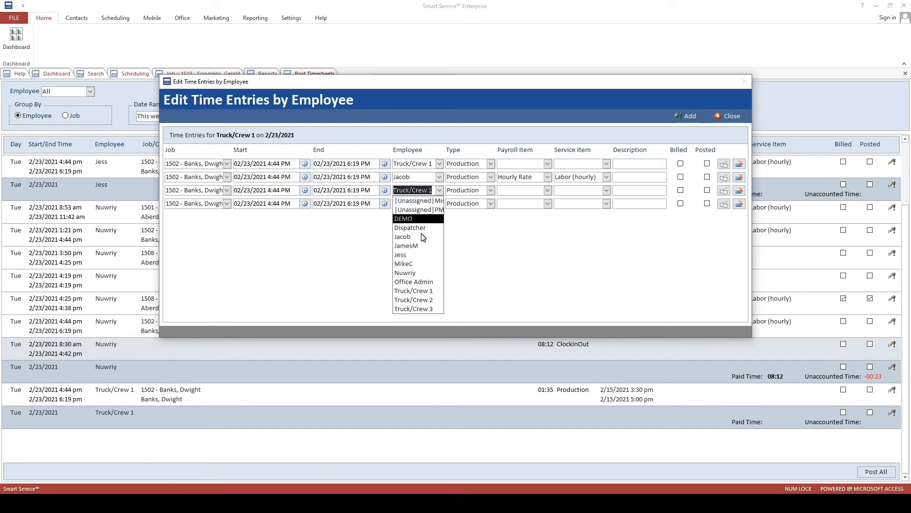
pyautogui.click(406, 263)
pyautogui.click(439, 203)
pyautogui.click(409, 286)
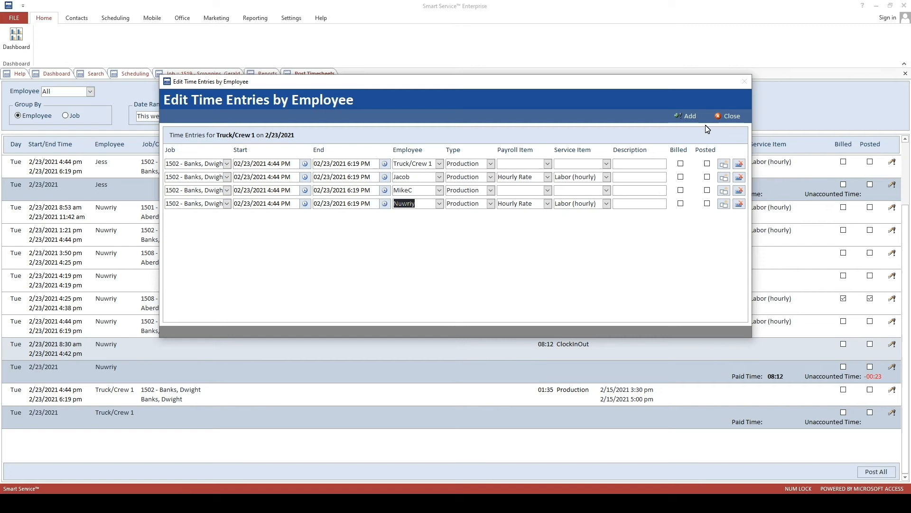
pyautogui.click(730, 116)
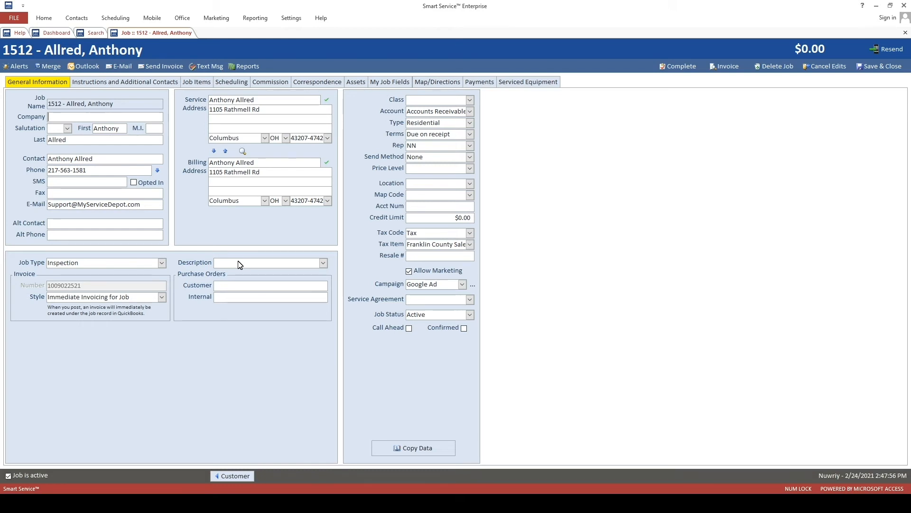
# Unlock the job items on the open Inspection job for editing.
pyautogui.click(196, 82)
pyautogui.click(414, 101)
pyautogui.click(491, 290)
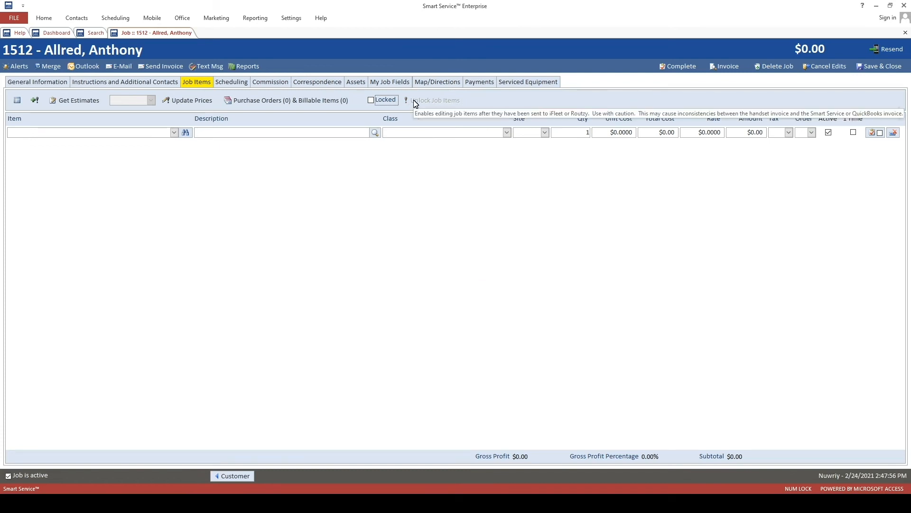
# Create and save a purchase order for the job with vendor Aqua Systems and one 4 in. Stove Pipe Kit.
pyautogui.click(281, 103)
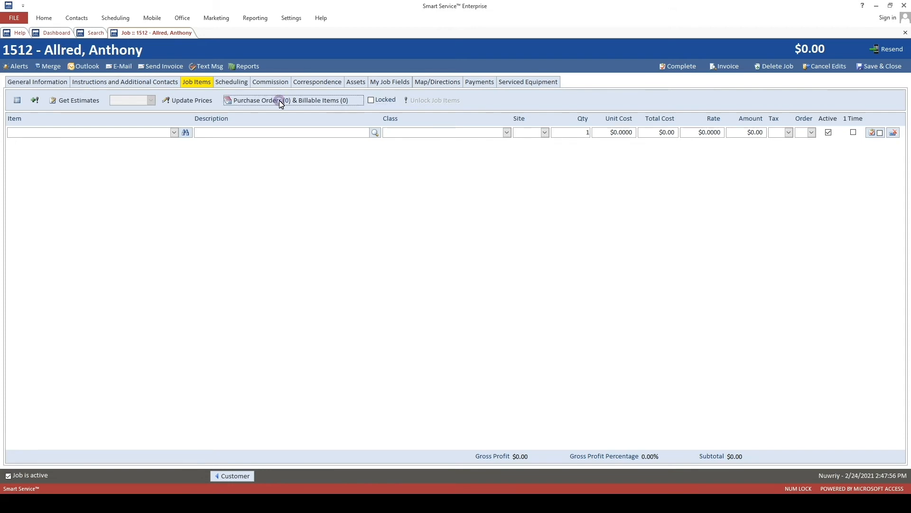
pyautogui.click(598, 109)
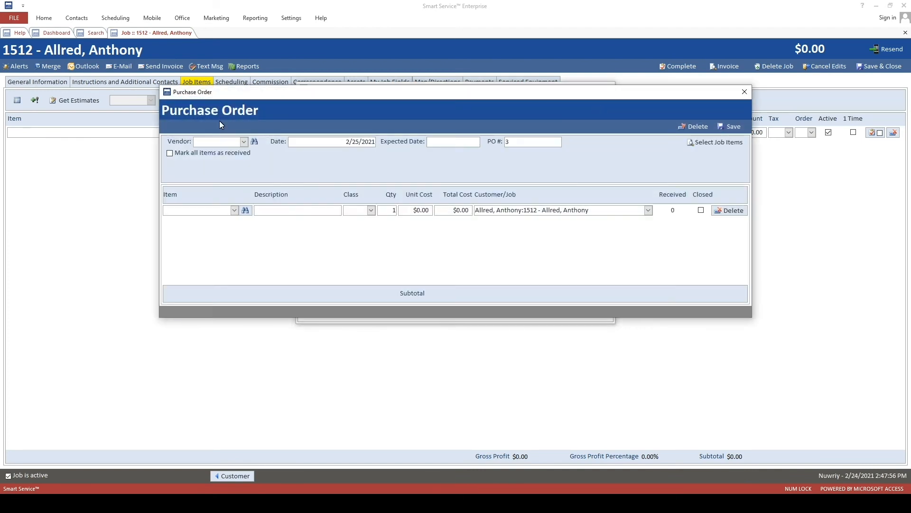
pyautogui.click(243, 142)
pyautogui.click(217, 161)
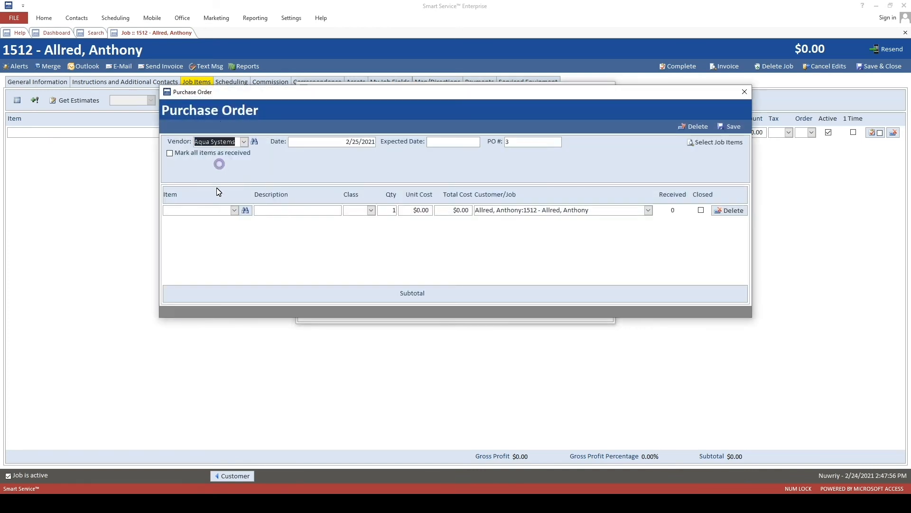
pyautogui.click(234, 211)
pyautogui.click(230, 302)
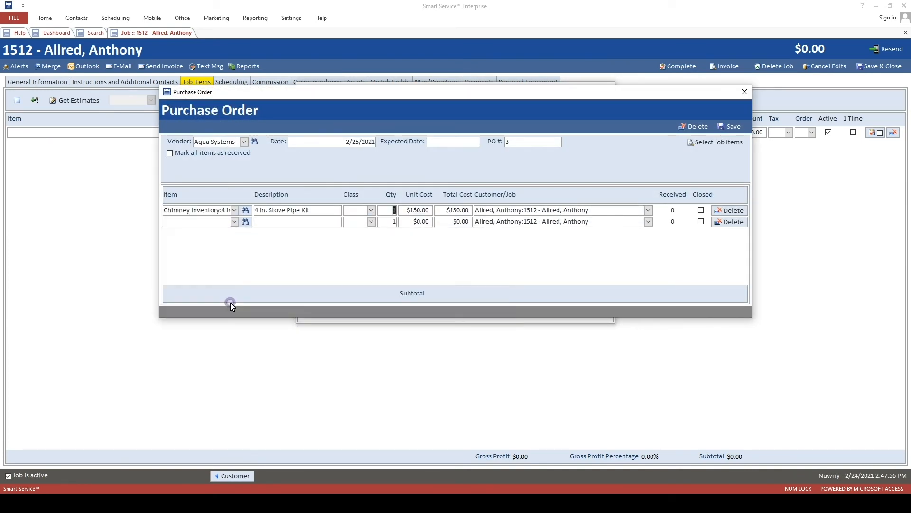
pyautogui.click(735, 128)
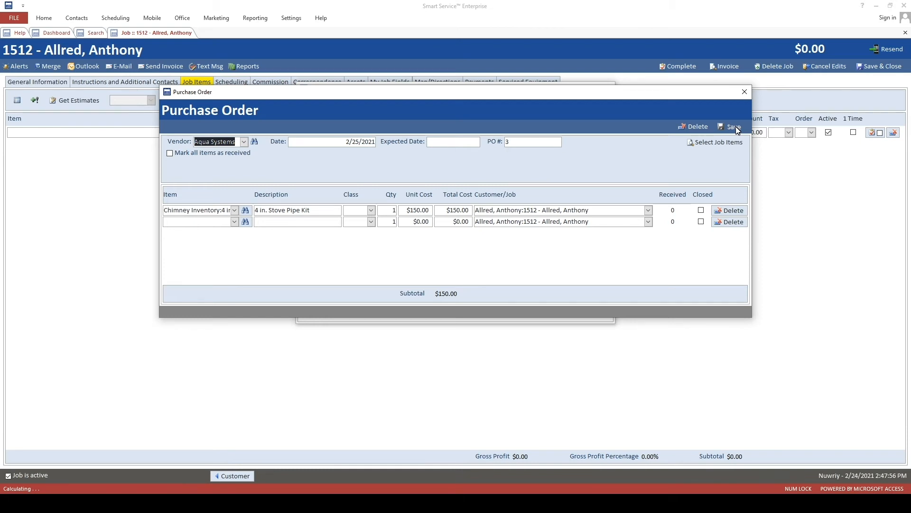
pyautogui.click(735, 127)
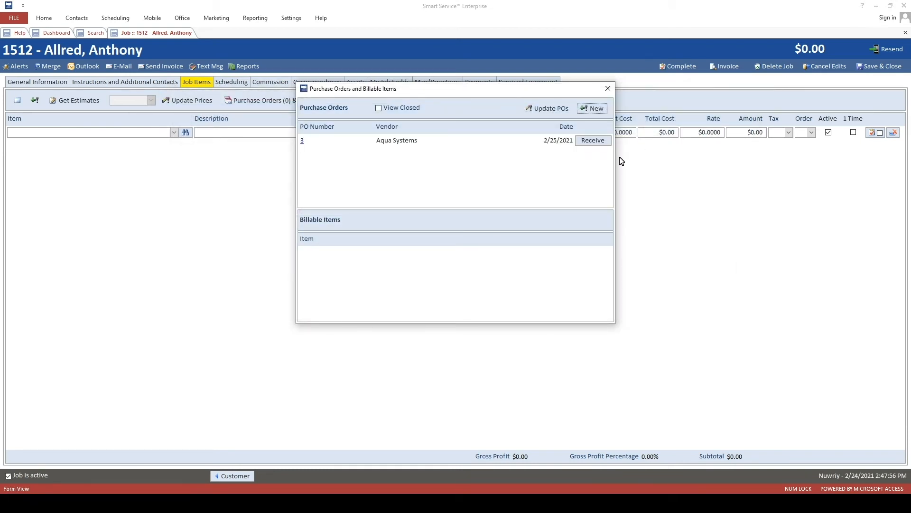
# Receive the Aqua Systems purchase order without a bill, with Drop Ship as the site, and add the received items to the job.
pyautogui.click(593, 141)
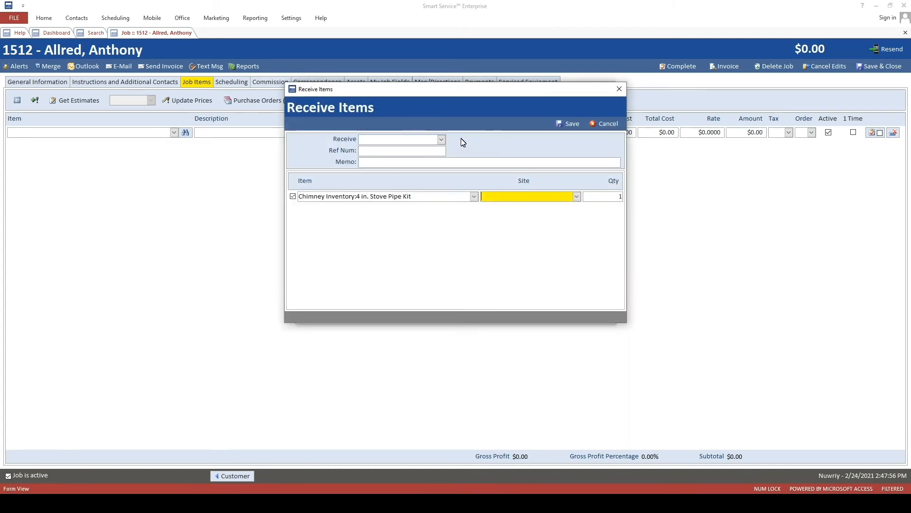
pyautogui.click(441, 139)
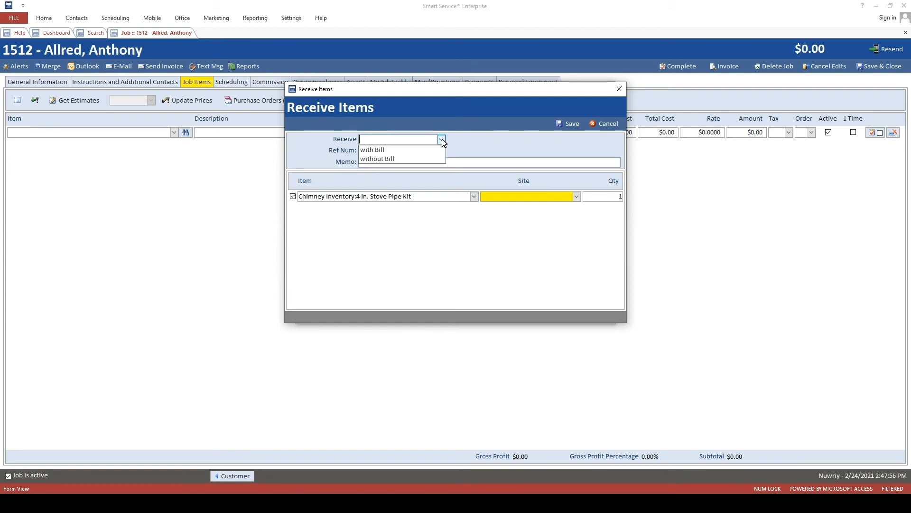
pyautogui.click(379, 160)
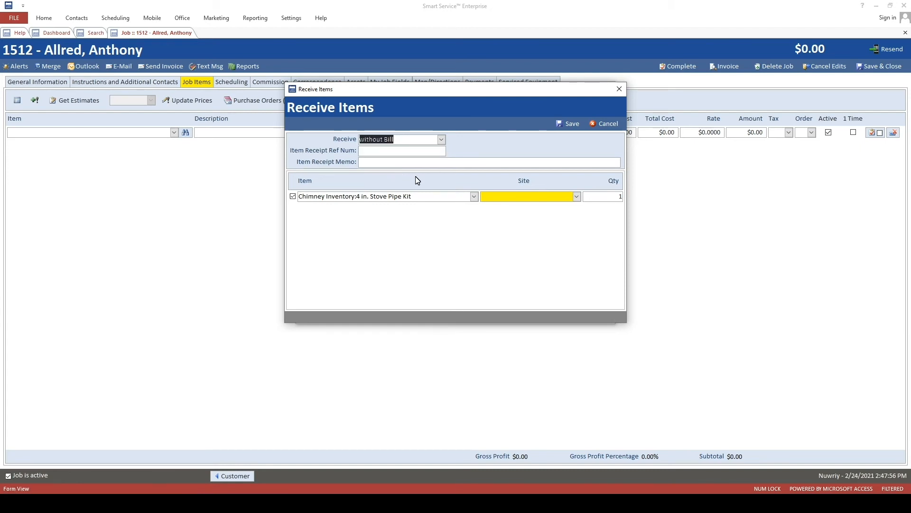
pyautogui.click(581, 197)
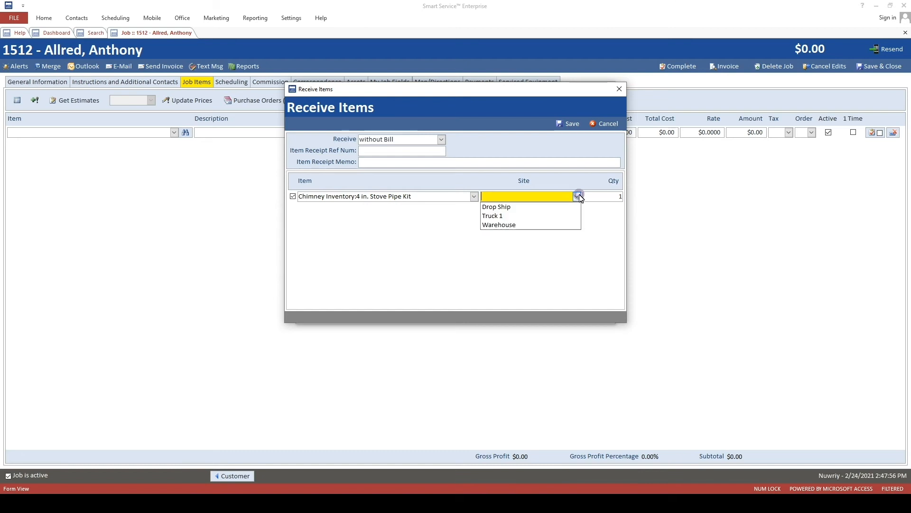
pyautogui.click(560, 209)
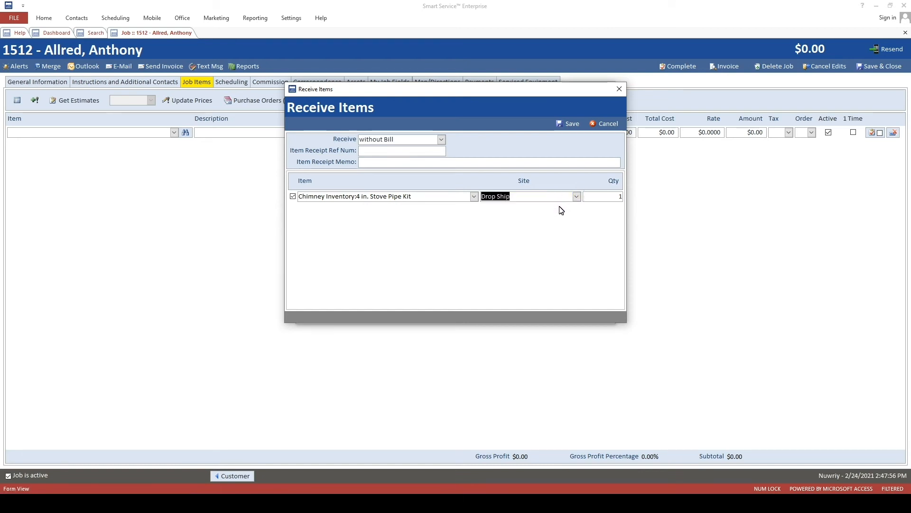
pyautogui.click(574, 126)
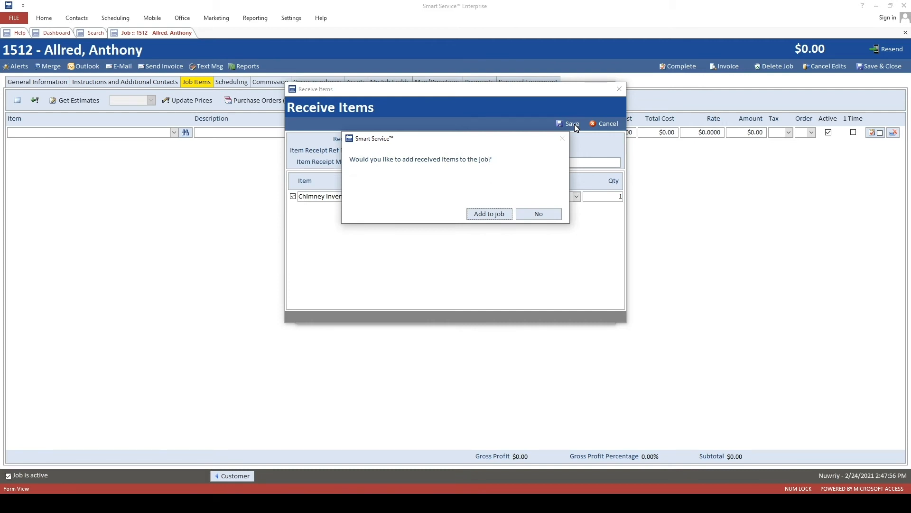
pyautogui.click(502, 212)
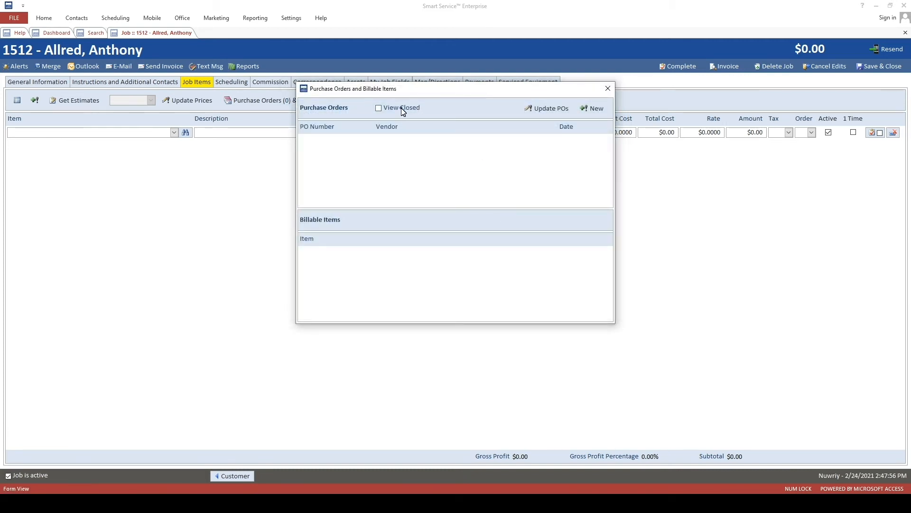
# Include closed purchase orders in the job's purchase order list and close the list.
pyautogui.click(402, 109)
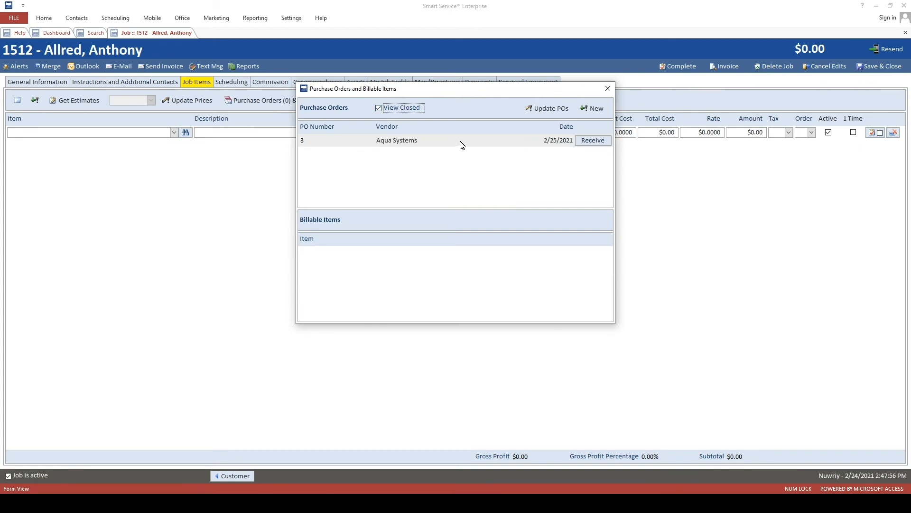
pyautogui.click(608, 89)
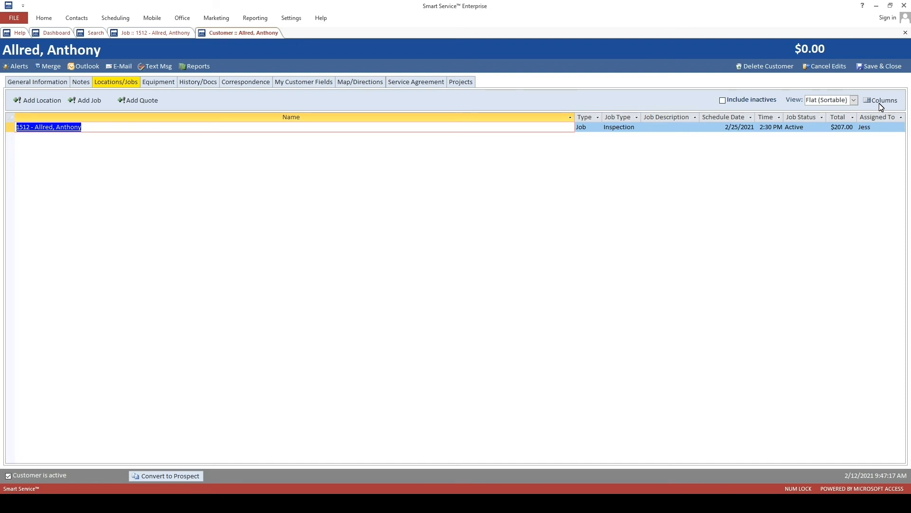
# Check the columns available in the job search results and return to the open customer record.
pyautogui.click(86, 34)
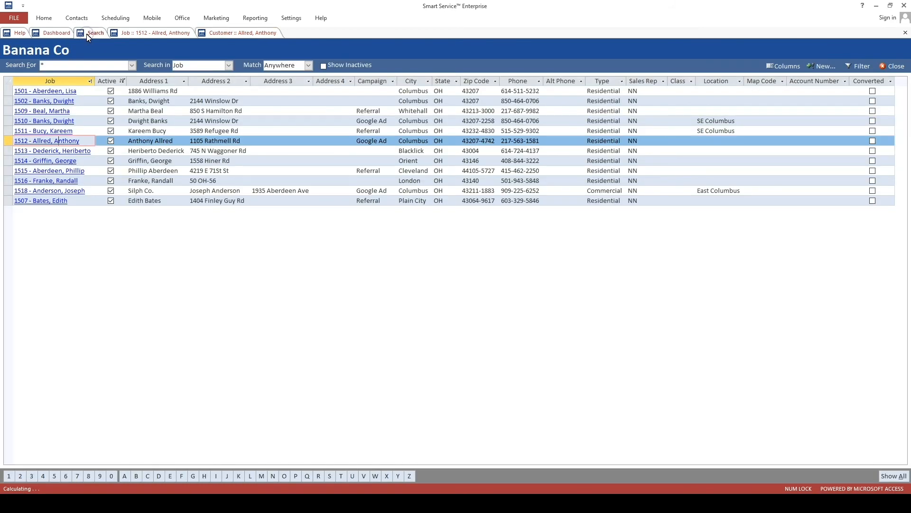
pyautogui.click(726, 80)
pyautogui.click(676, 80)
pyautogui.click(613, 80)
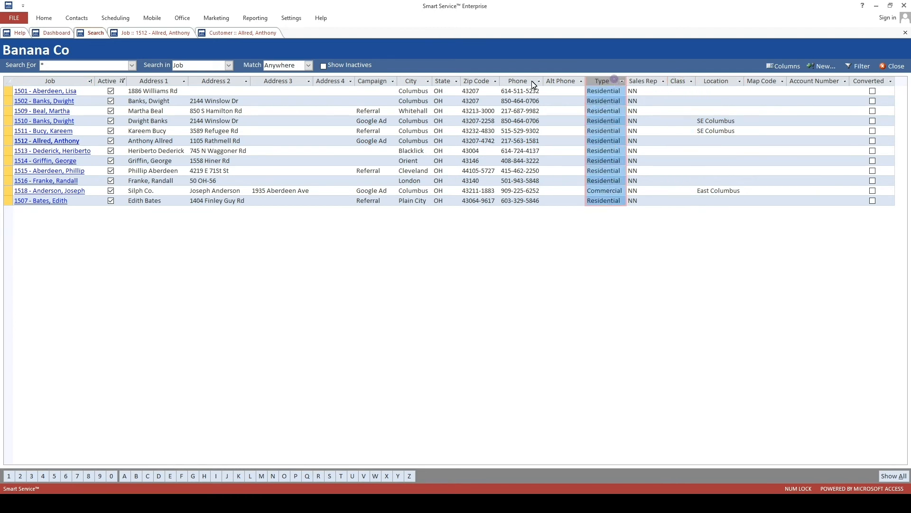
pyautogui.click(552, 80)
pyautogui.click(245, 37)
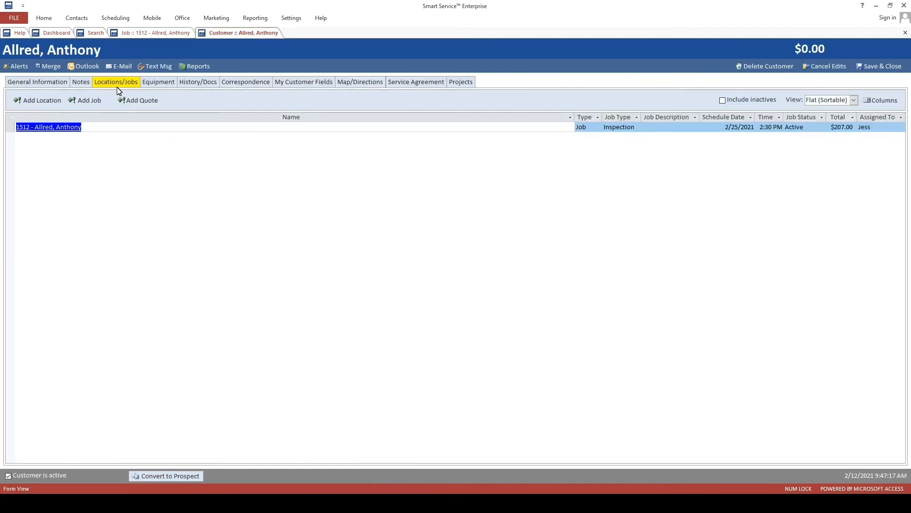
# Add the Customer PO column to the customer's Locations/Jobs list, place it directly after Job Description, and save the column layout.
pyautogui.click(883, 101)
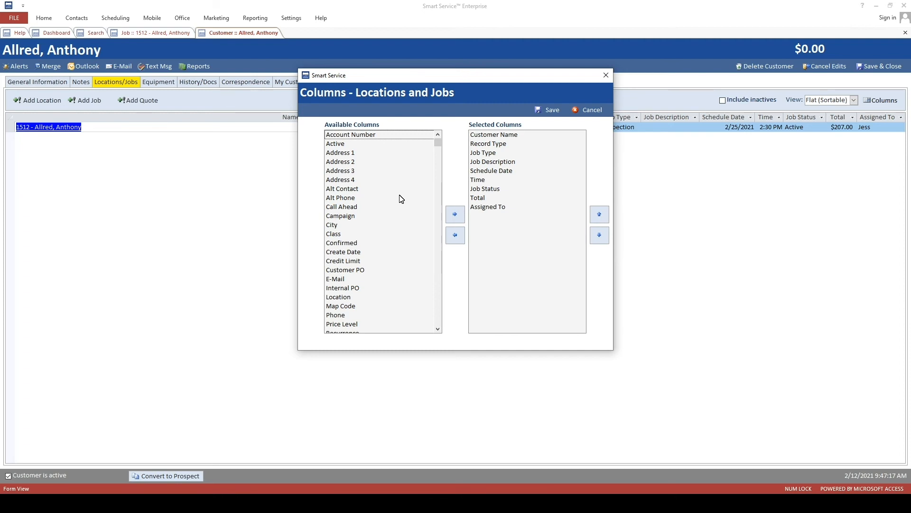
pyautogui.click(352, 270)
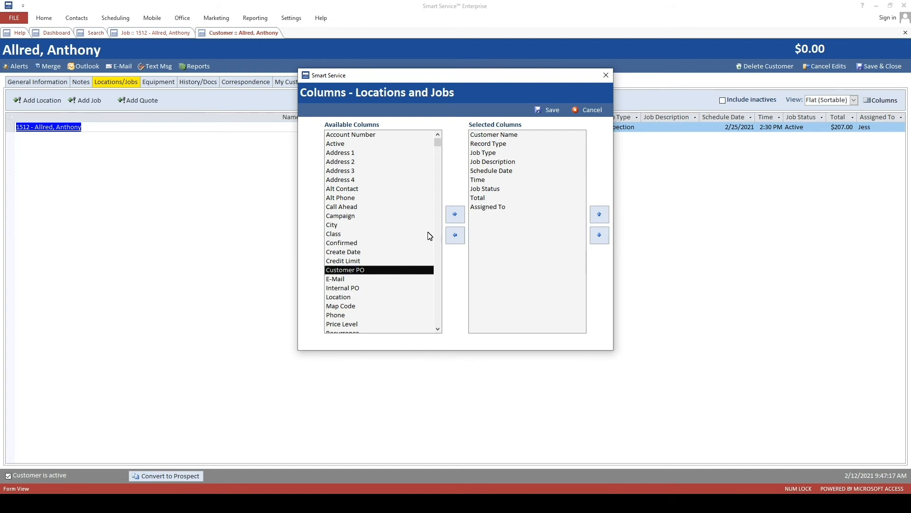
pyautogui.click(454, 214)
pyautogui.click(512, 216)
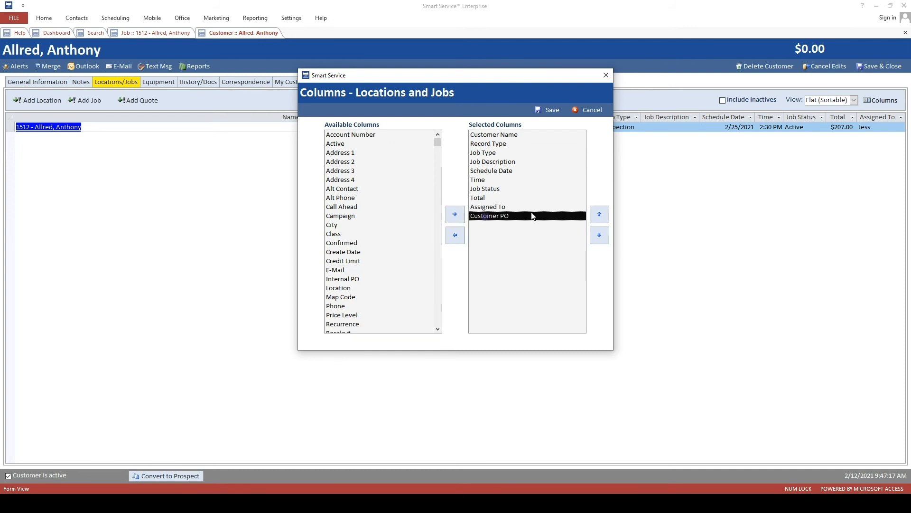
pyautogui.click(600, 214)
pyautogui.click(600, 214)
pyautogui.click(599, 215)
pyautogui.click(599, 214)
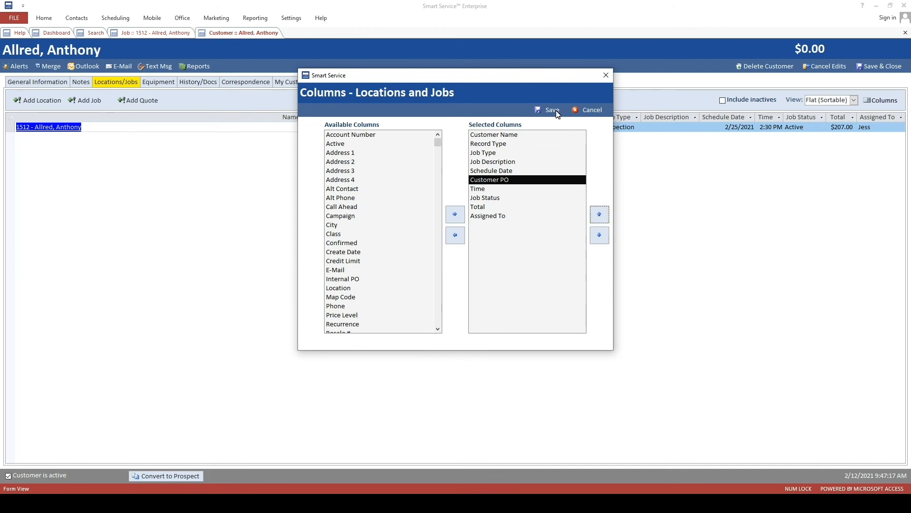
pyautogui.click(599, 214)
pyautogui.click(550, 110)
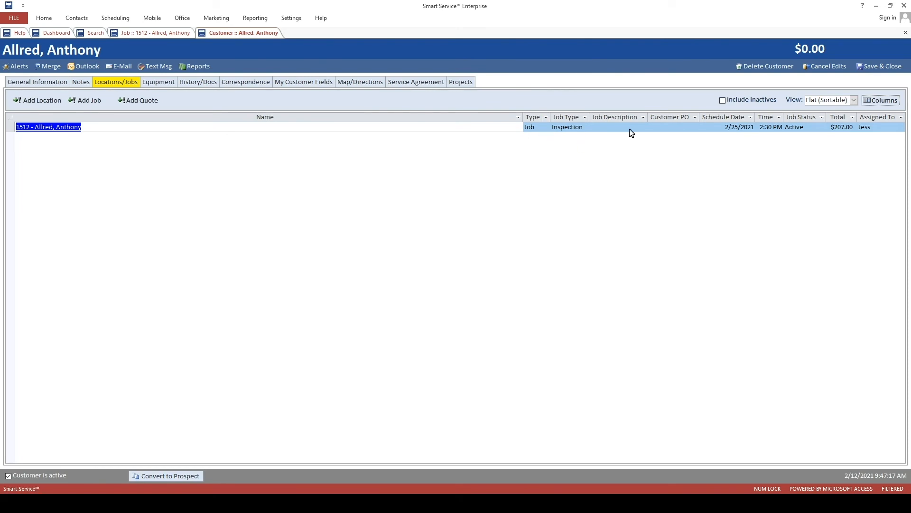
pyautogui.click(658, 118)
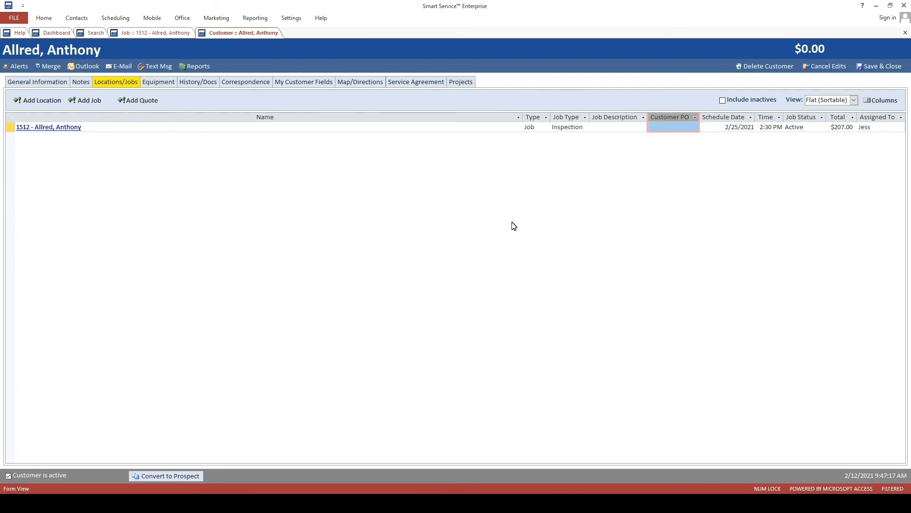
# Look through the remaining available columns for the Locations/Jobs list and leave the column setup without saving.
pyautogui.click(879, 102)
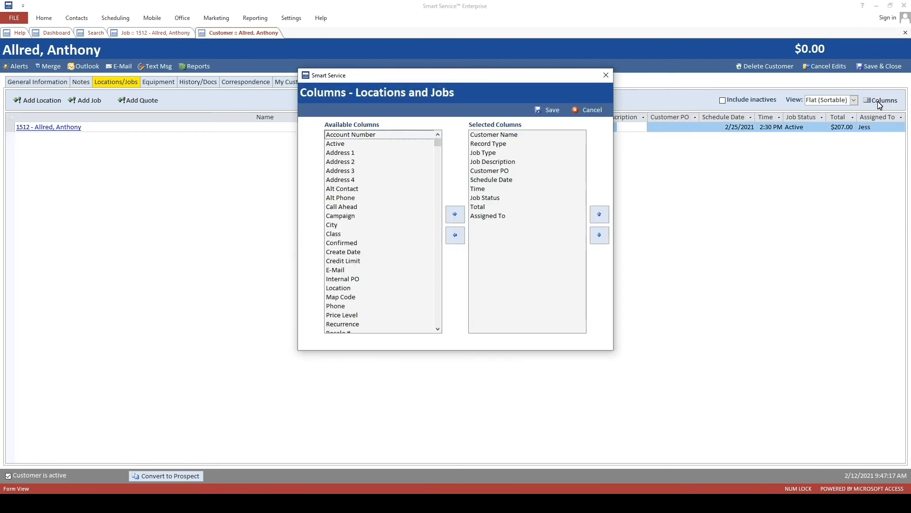
pyautogui.scroll(-2, 383, 245)
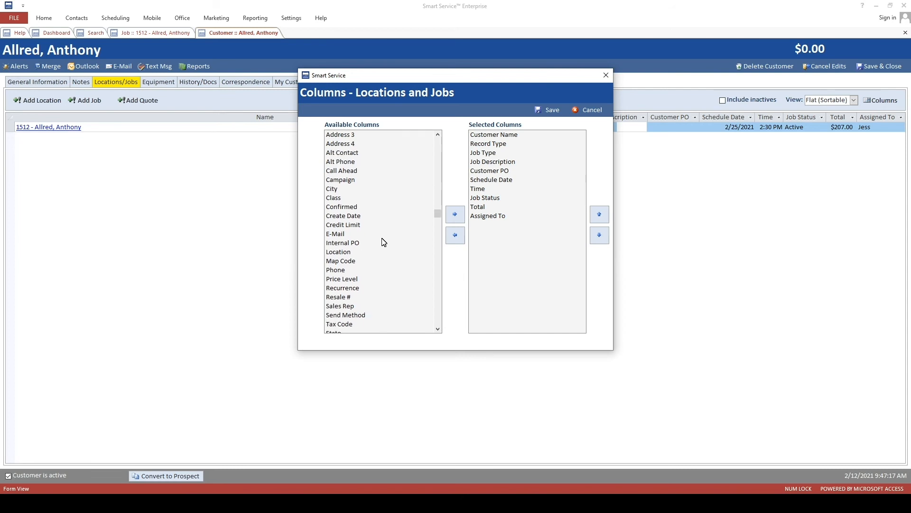
pyautogui.scroll(-2, 382, 243)
pyautogui.scroll(4, 383, 242)
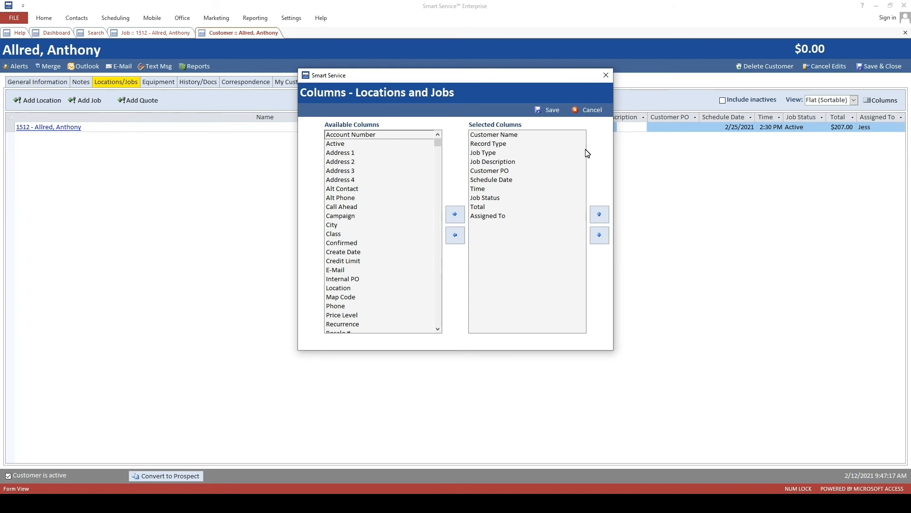
pyautogui.click(590, 109)
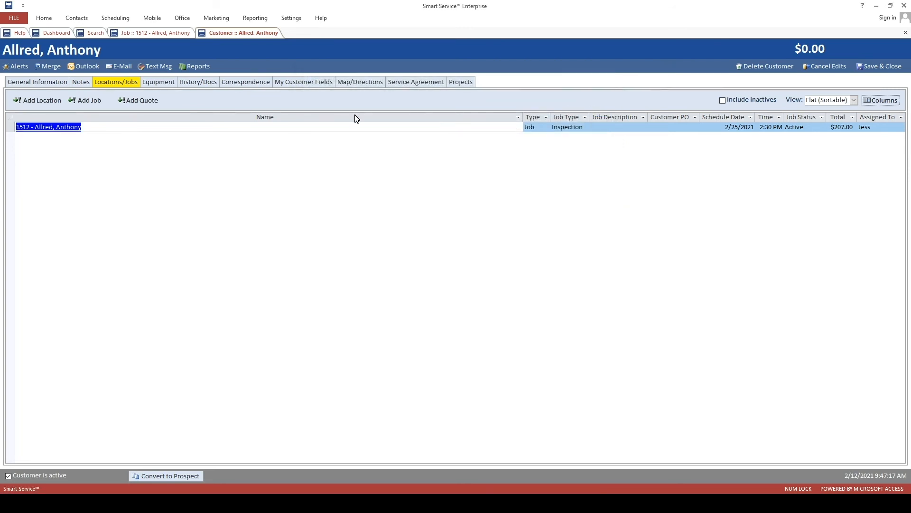
# Preview the invoice for the open Inspection job and choose to email it to the employee.
pyautogui.click(170, 33)
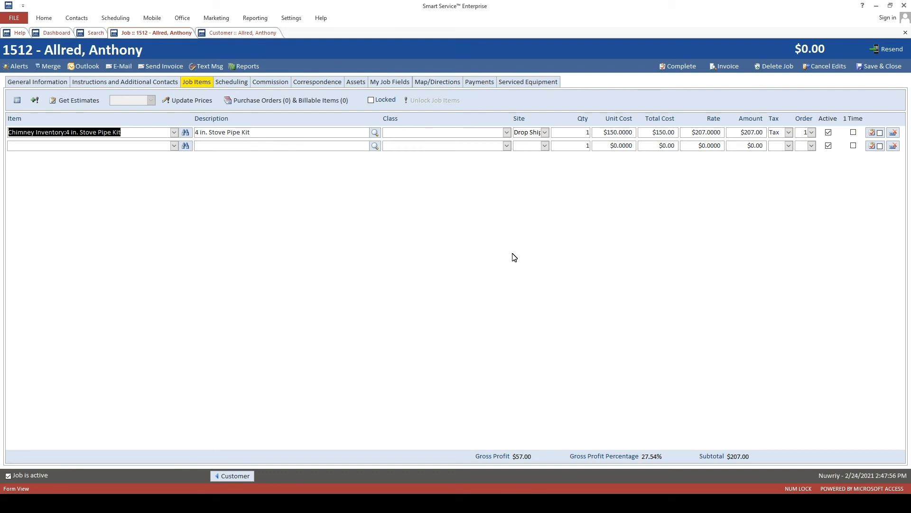
pyautogui.click(725, 69)
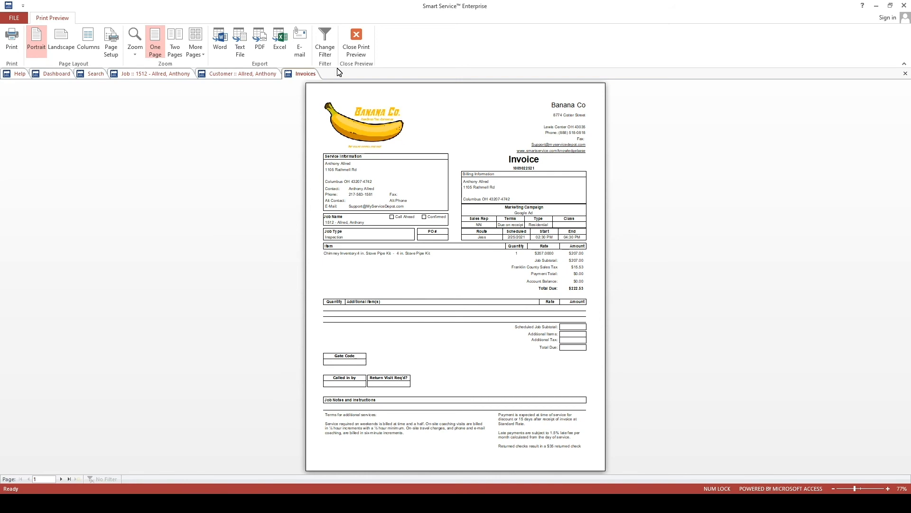
pyautogui.click(300, 51)
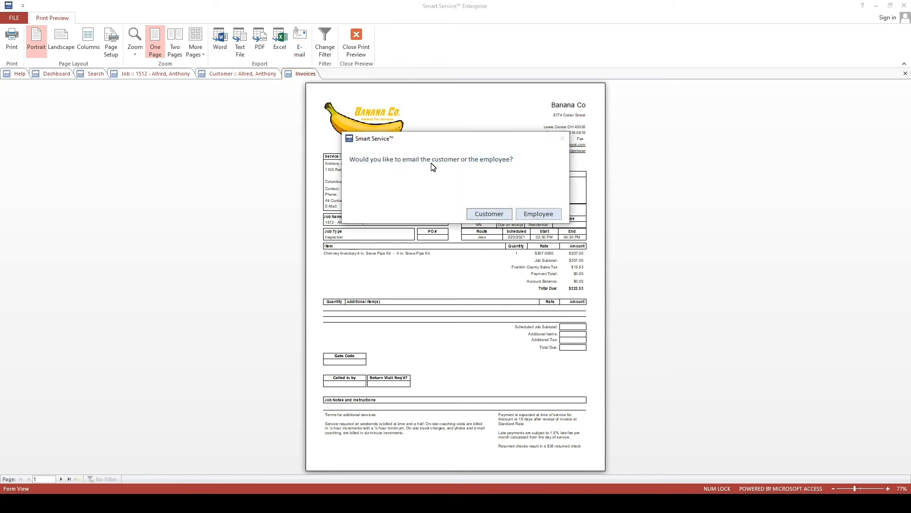
pyautogui.click(545, 217)
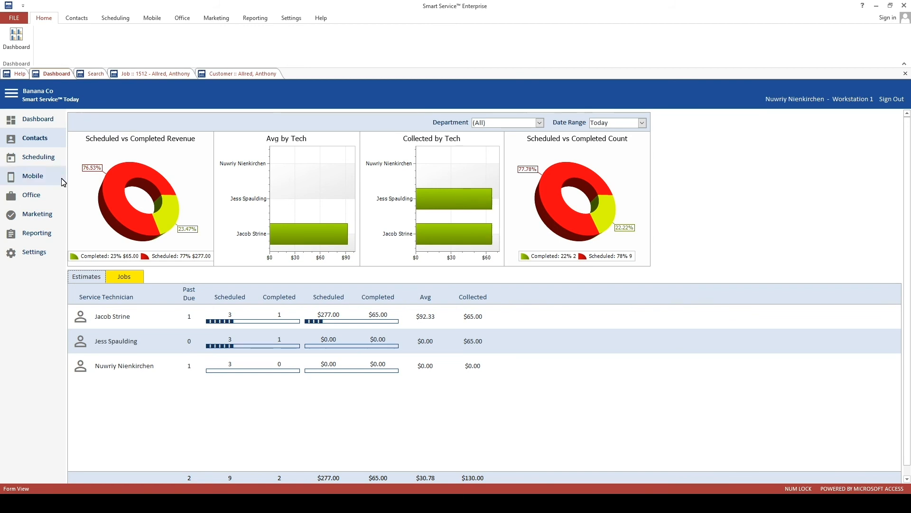
# Open the text message shortcuts in the company's Smart Service add-on settings.
pyautogui.click(40, 252)
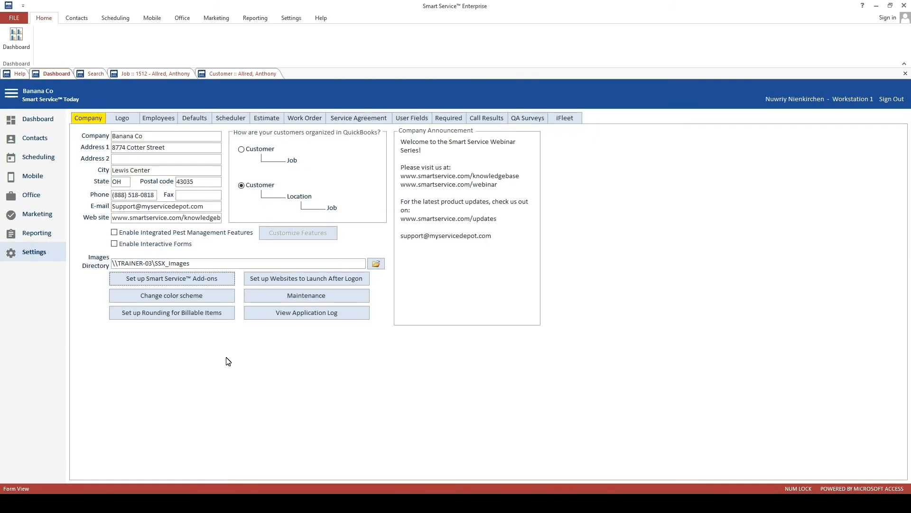
pyautogui.click(226, 284)
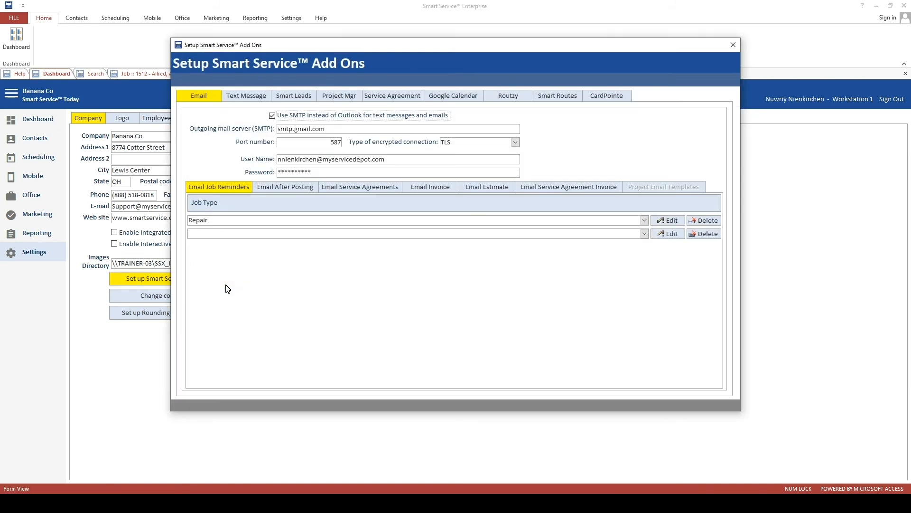
pyautogui.click(258, 102)
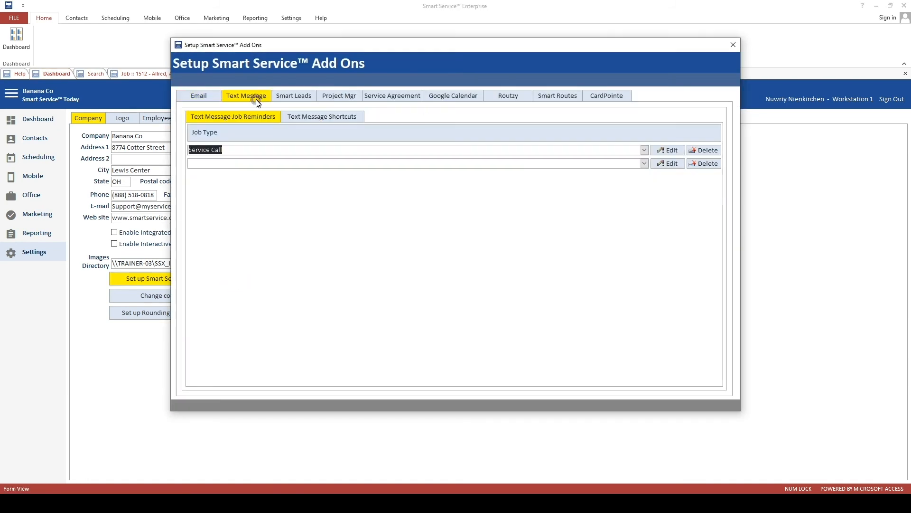
pyautogui.click(314, 121)
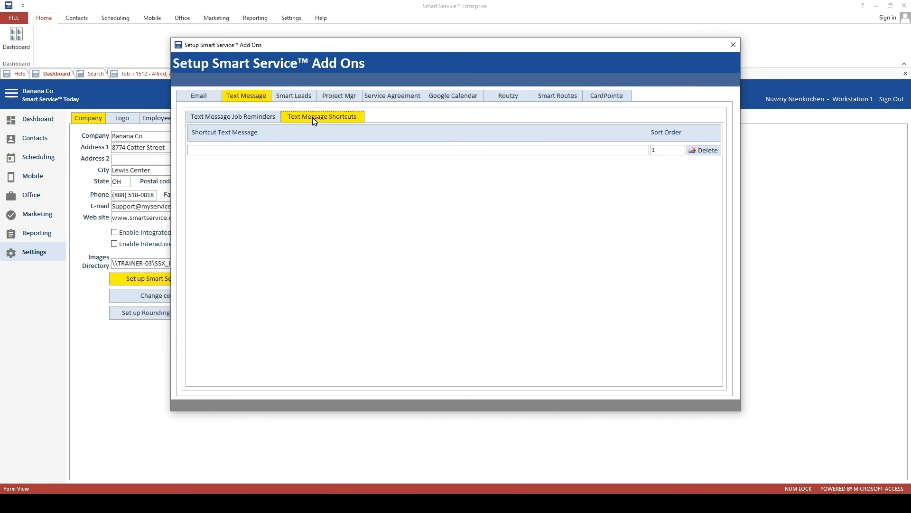
# Create the text message shortcut "Thanks, {{First Name}}!" using the First Name merge field, and close the add-ons setup.
pyautogui.click(284, 151)
pyautogui.write('Thanks,')
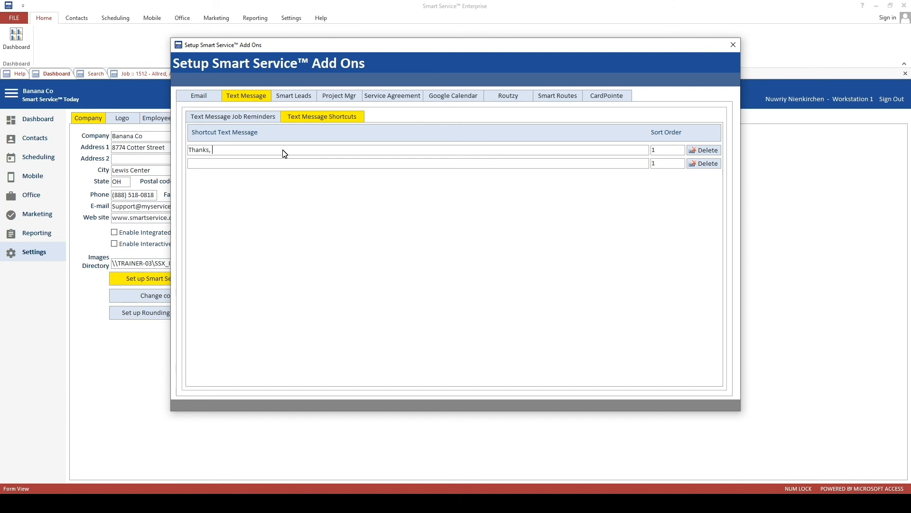
pyautogui.rightClick(283, 150)
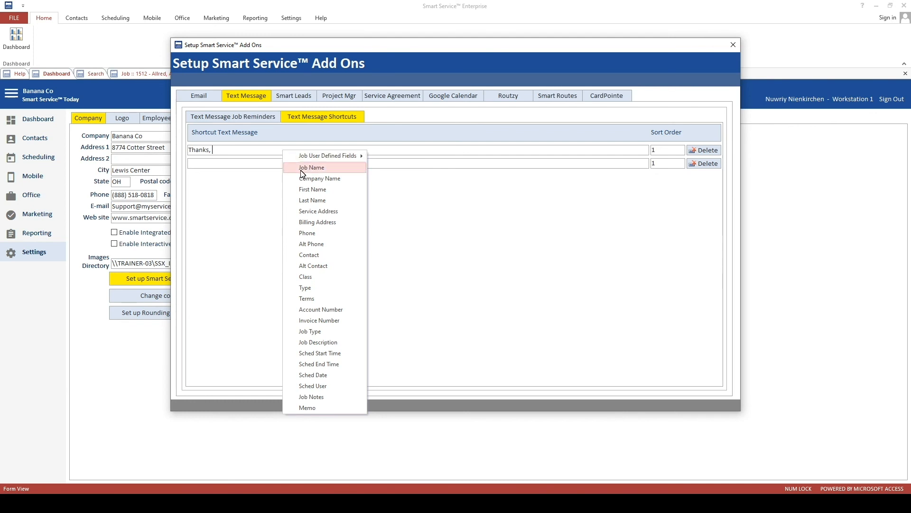
pyautogui.click(311, 190)
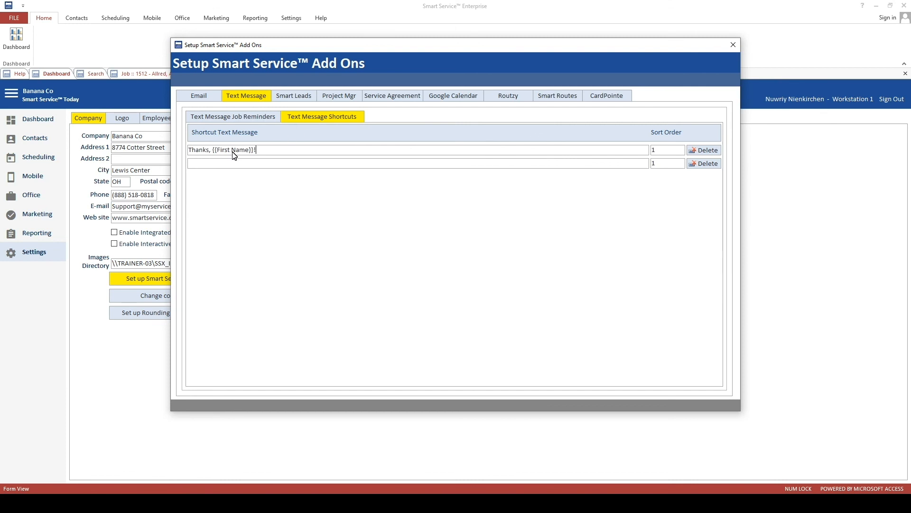
pyautogui.moveTo(216, 153); pyautogui.dragTo(256, 152)
pyautogui.click(247, 152)
pyautogui.moveTo(217, 151); pyautogui.dragTo(242, 152)
pyautogui.click(596, 150)
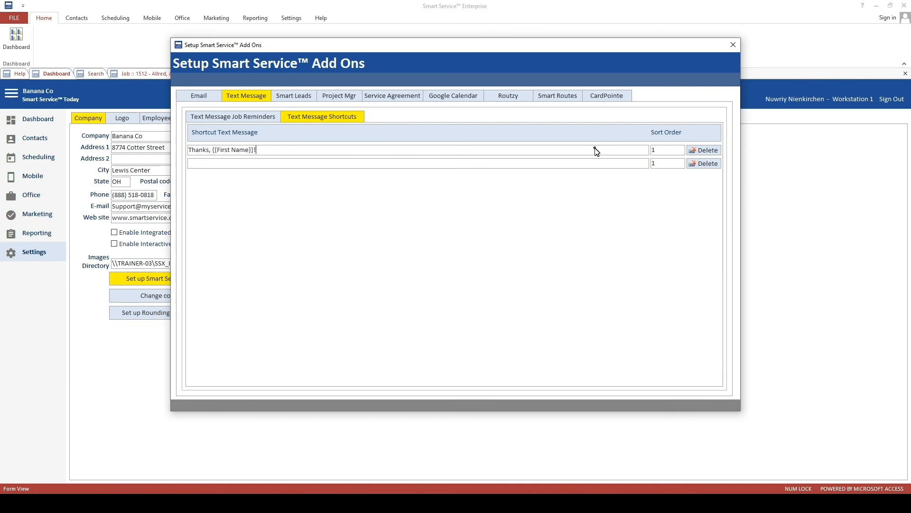
pyautogui.click(733, 46)
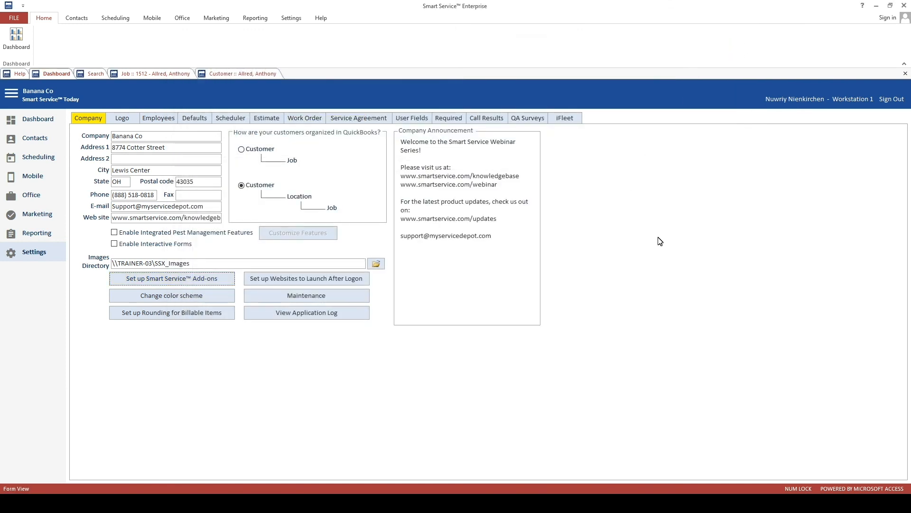
# Clear the first name in the customer's general information and re-enter the same first name.
pyautogui.click(262, 75)
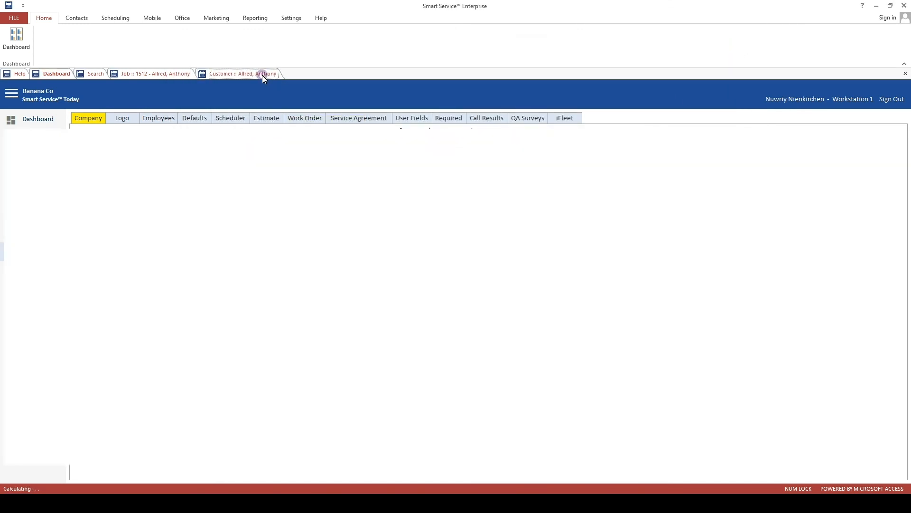
pyautogui.click(50, 129)
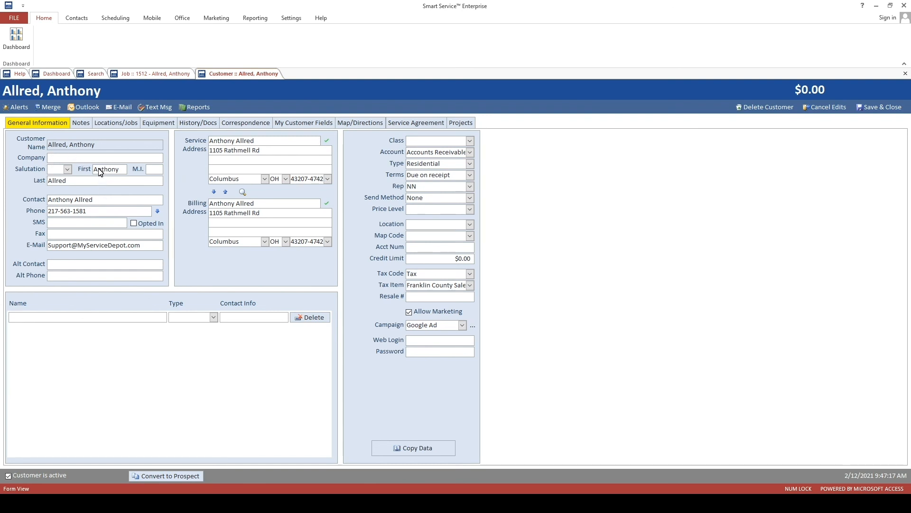
pyautogui.moveTo(94, 169); pyautogui.dragTo(121, 171)
pyautogui.press('BackSpace')
pyautogui.click(121, 183)
pyautogui.write('Any')
pyautogui.press('BackSpace')
pyautogui.write('thony')
# Reopen the text message shortcuts in the company's add-on settings and show the merge fields available for the "Thanks, {{First Name}}!" shortcut.
pyautogui.click(58, 75)
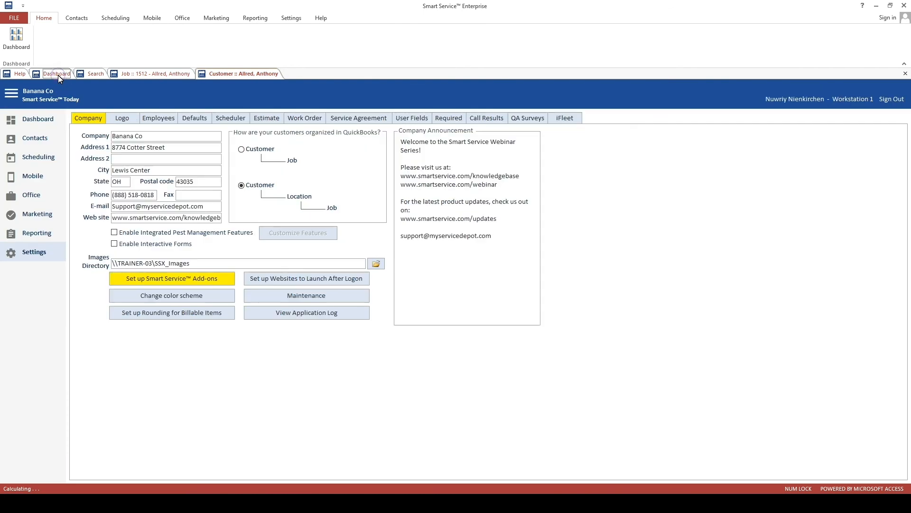
pyautogui.click(137, 284)
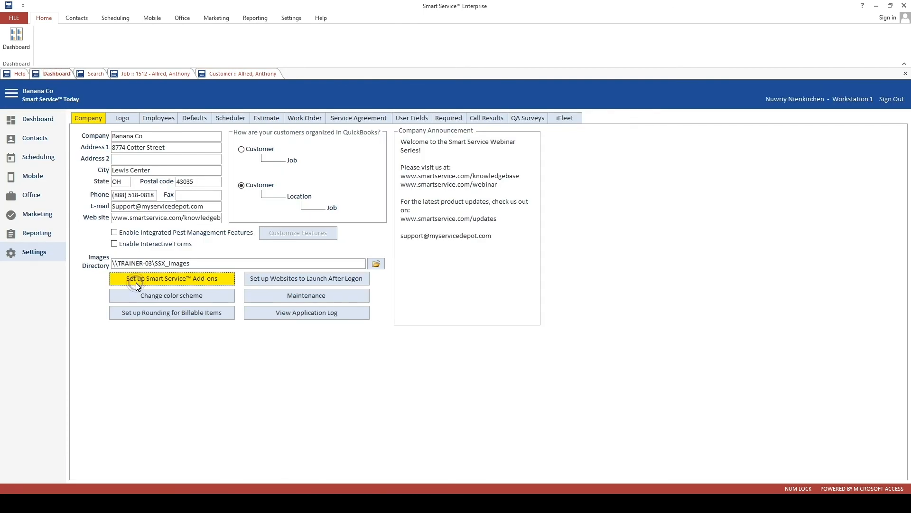
pyautogui.click(239, 99)
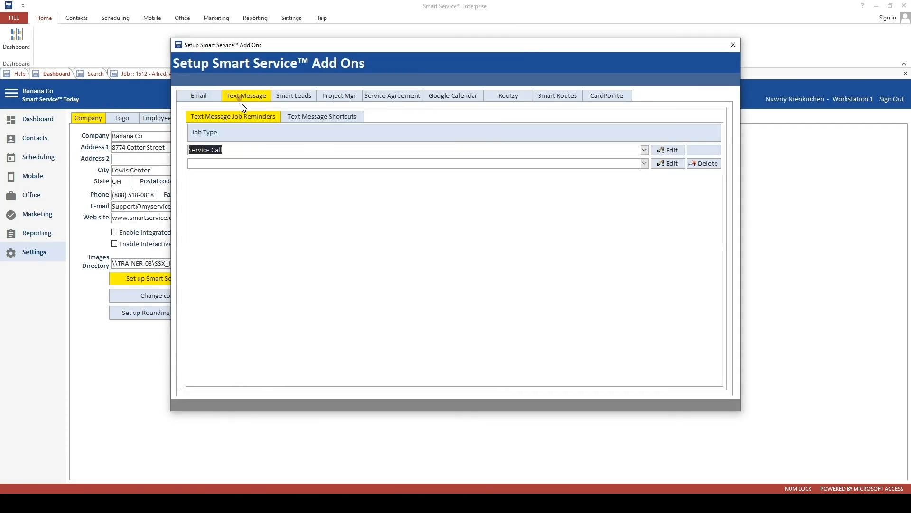
pyautogui.click(302, 116)
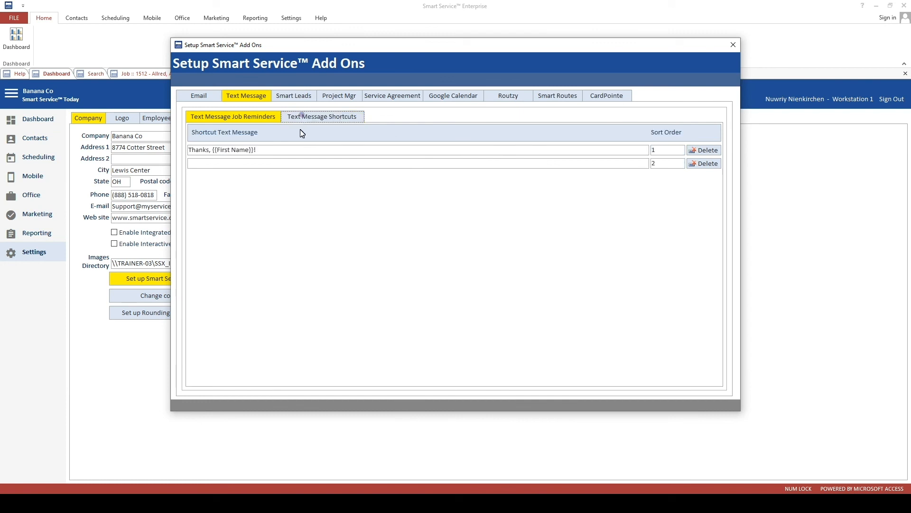
pyautogui.rightClick(270, 151)
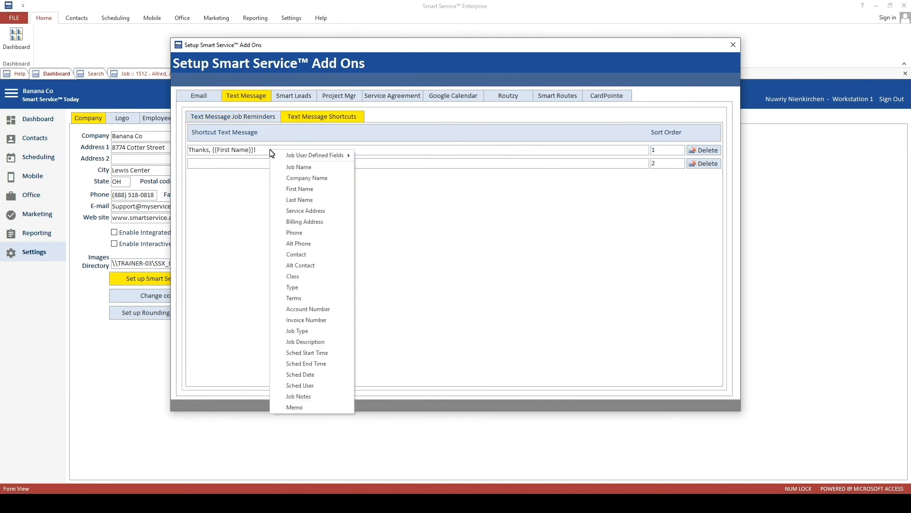